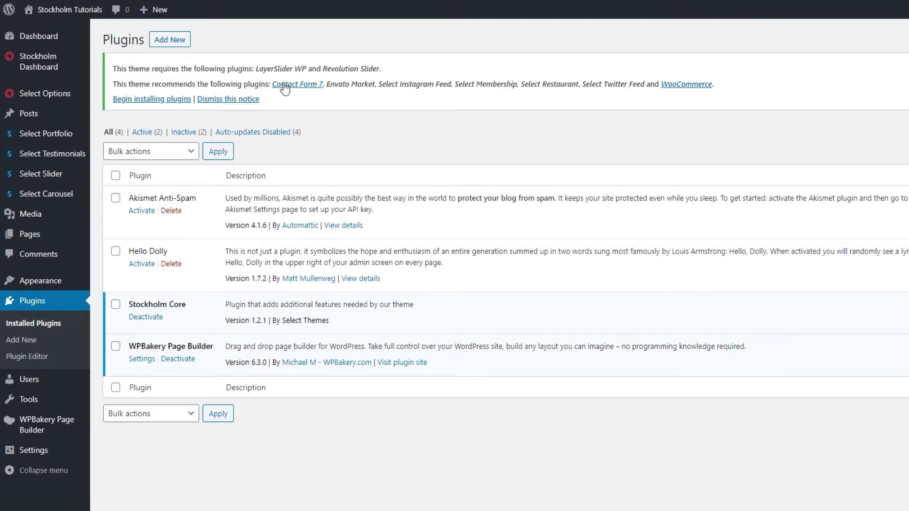
Install and activate the LayerSlider WP plugin from the theme's list of required plugins.
{"action": "left_click", "coordinate": [279, 70]}
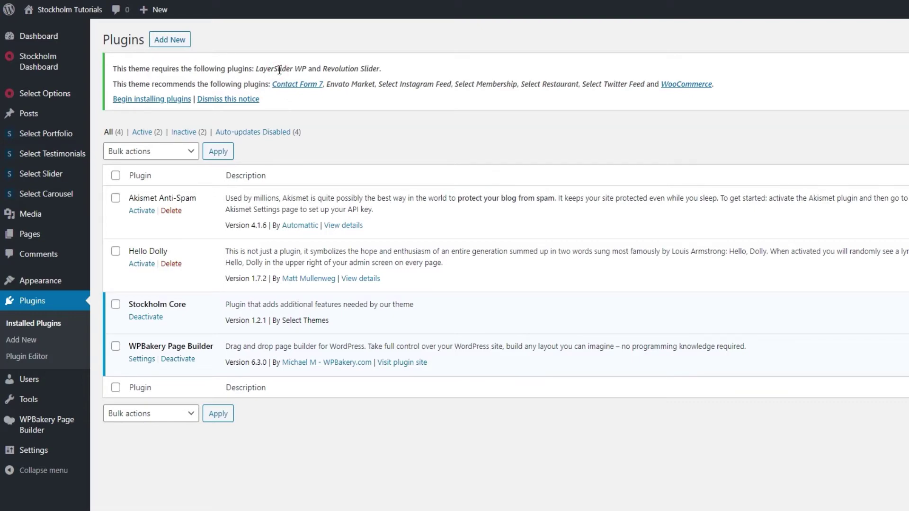
{"action": "left_click", "coordinate": [169, 101]}
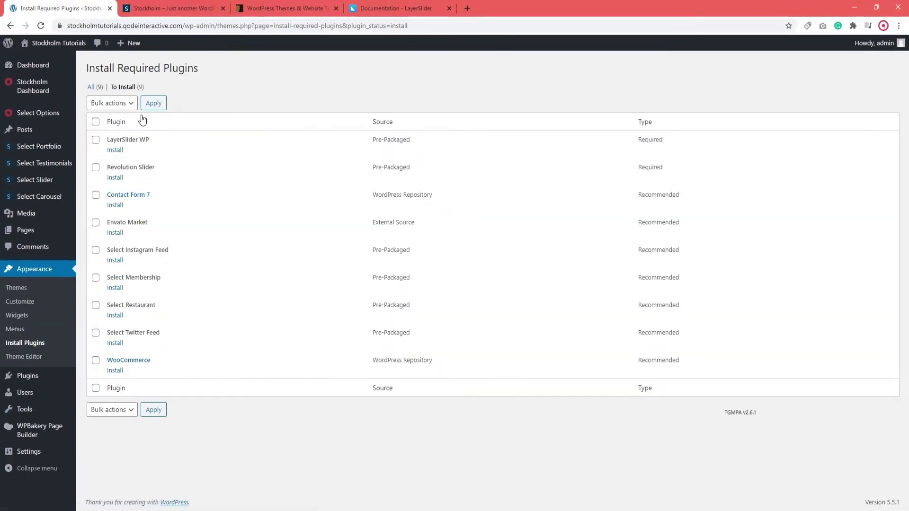
{"action": "left_click", "coordinate": [96, 139]}
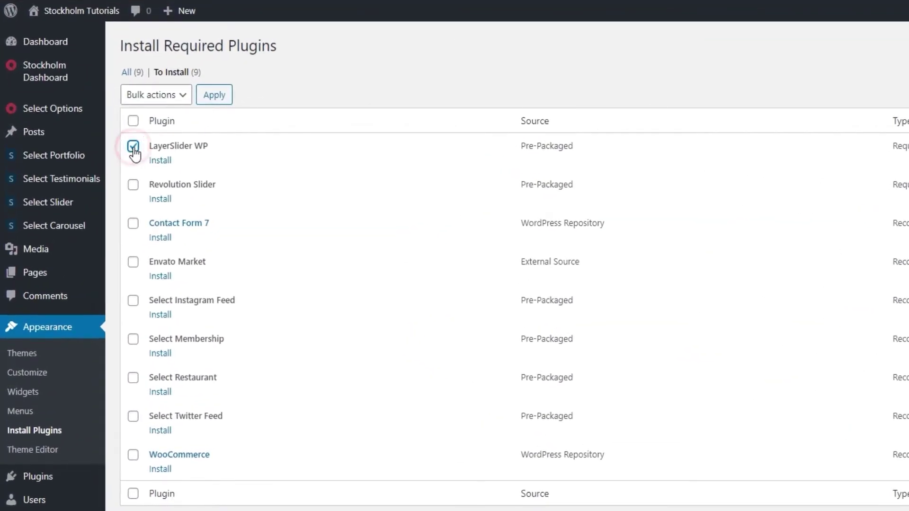
{"action": "left_click", "coordinate": [160, 160]}
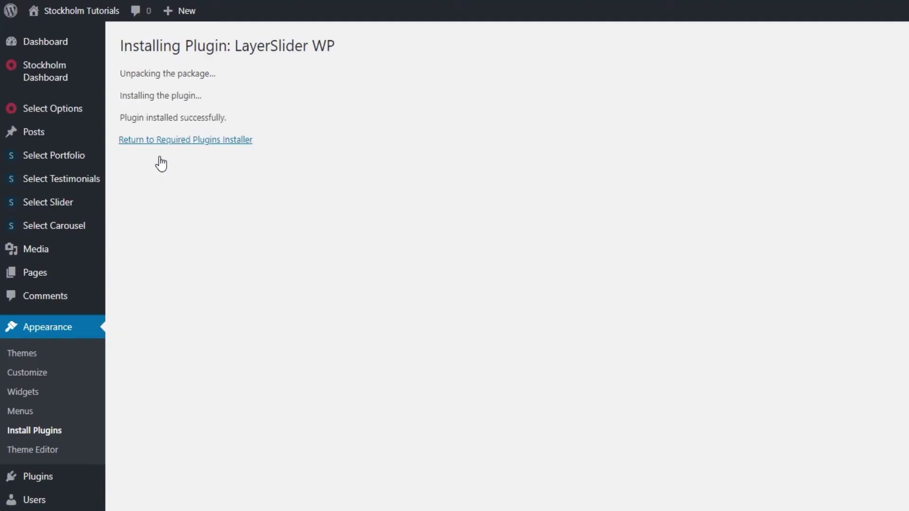
{"action": "left_click", "coordinate": [172, 141]}
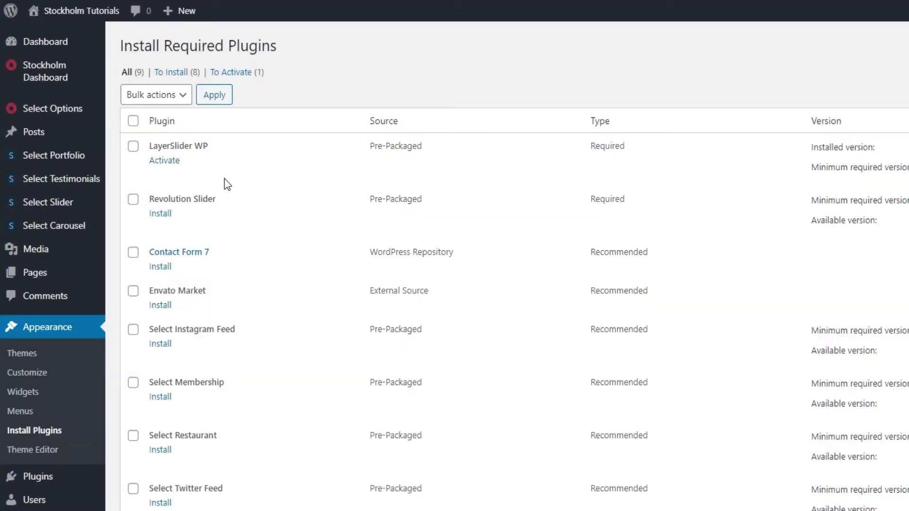
{"action": "left_click", "coordinate": [167, 161]}
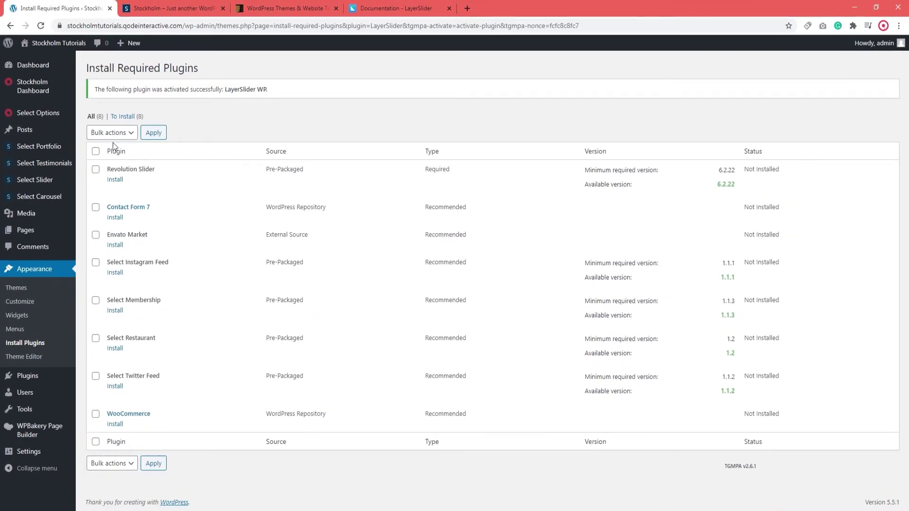
Open the LayerSlider WP slider overview from the WordPress dashboard.
{"action": "left_click", "coordinate": [48, 69]}
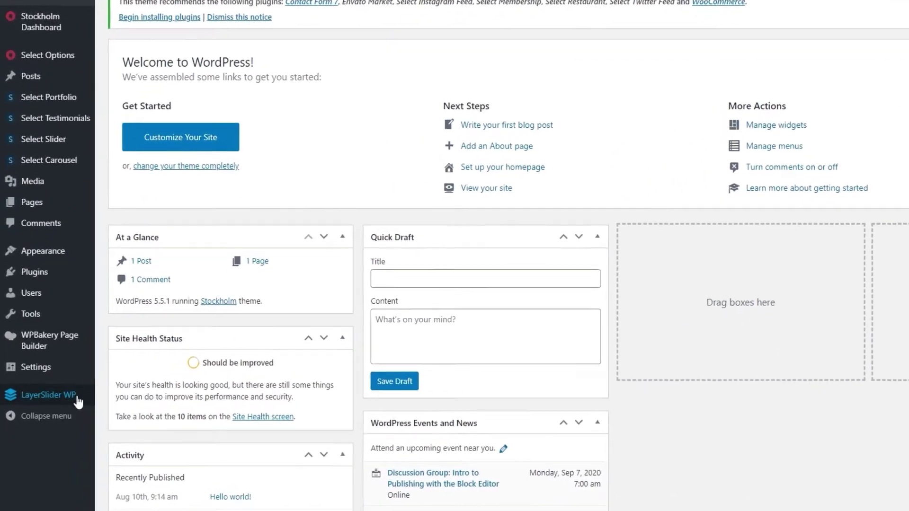
{"action": "mouse_move", "coordinate": [19, 401]}
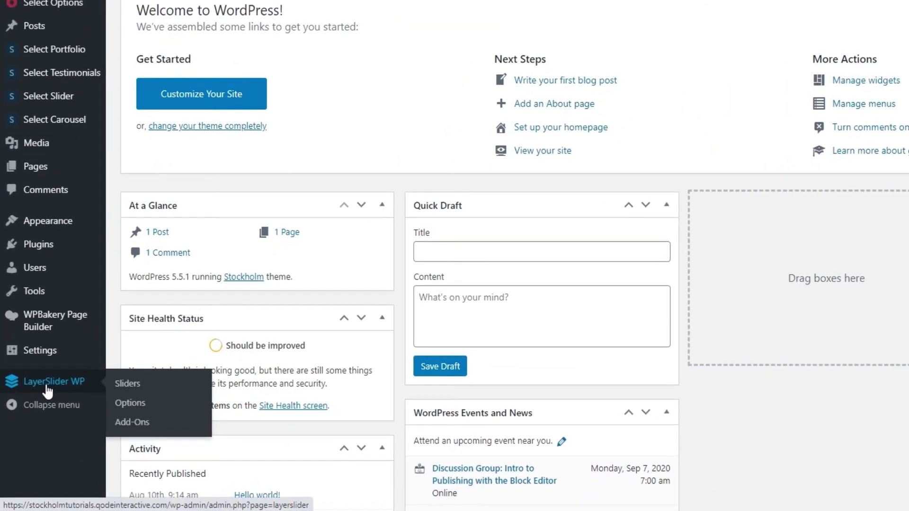
{"action": "left_click", "coordinate": [47, 390]}
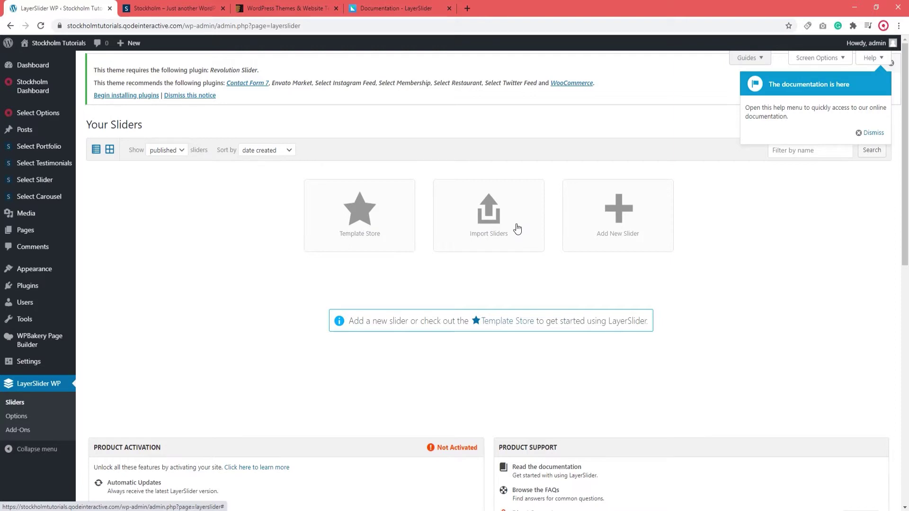
Filter the demos on the Stockholm landing page to Old and open the Daniel multi-purpose demo.
{"action": "left_click", "coordinate": [190, 8]}
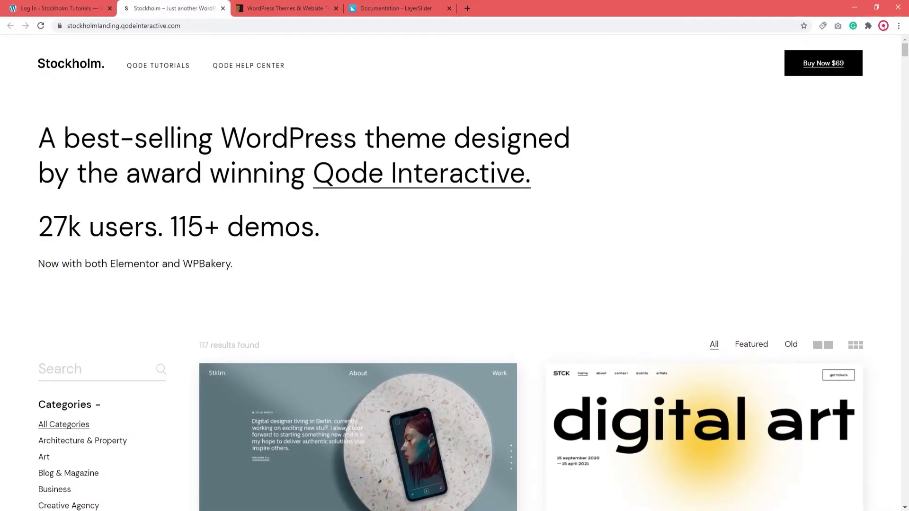
{"action": "mouse_move", "coordinate": [904, 51]}
{"action": "left_mouse_down"}
{"action": "mouse_move", "coordinate": [905, 106]}
{"action": "mouse_move", "coordinate": [904, 46]}
{"action": "left_mouse_up"}
{"action": "left_click", "coordinate": [791, 346]}
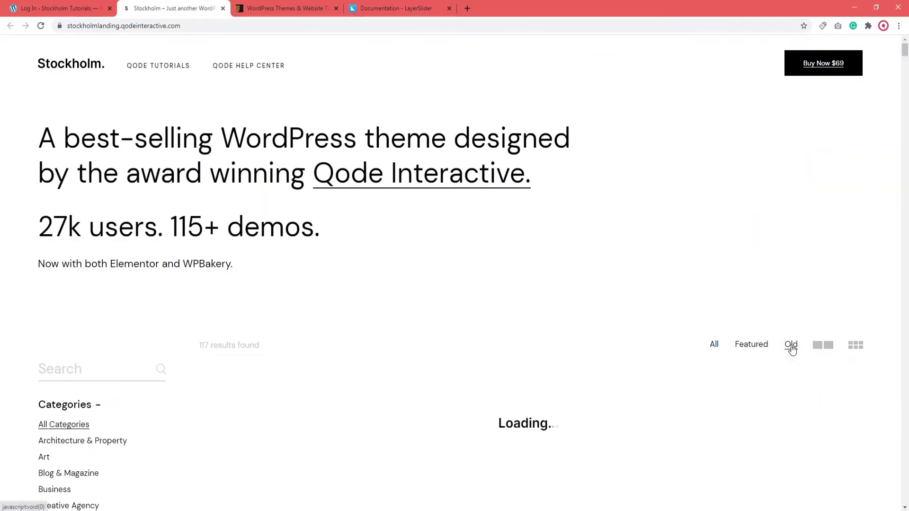
{"action": "left_click_drag", "start_coordinate": [904, 50], "coordinate": [905, 174]}
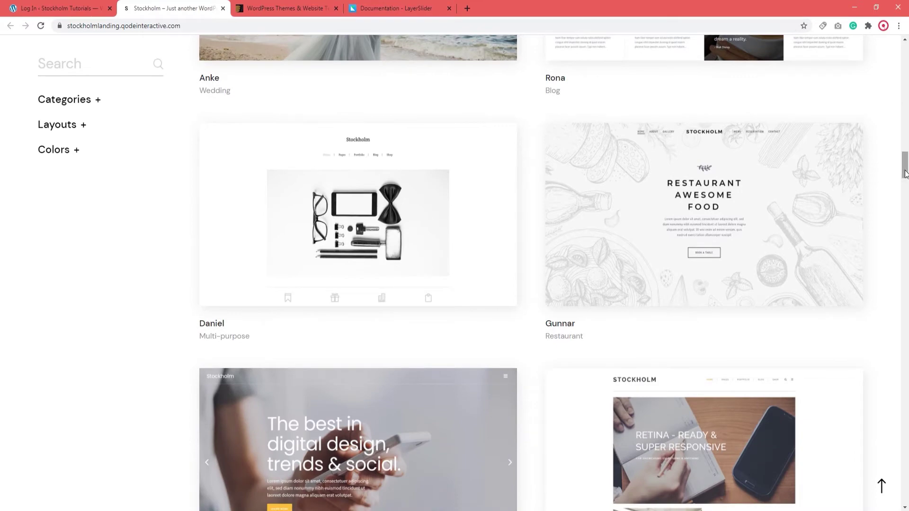
{"action": "left_click", "coordinate": [356, 219]}
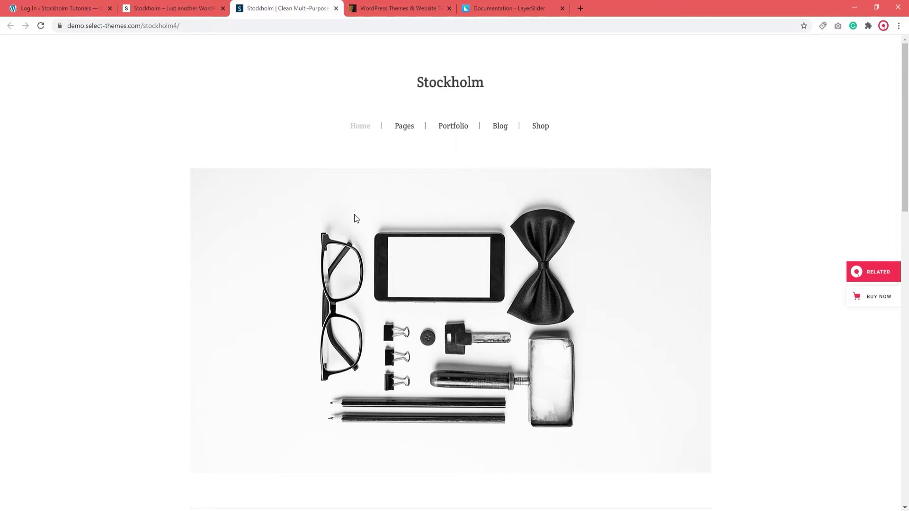
Download all files and documentation for the Stockholm theme from the ThemeForest account's downloads.
{"action": "left_click", "coordinate": [402, 9]}
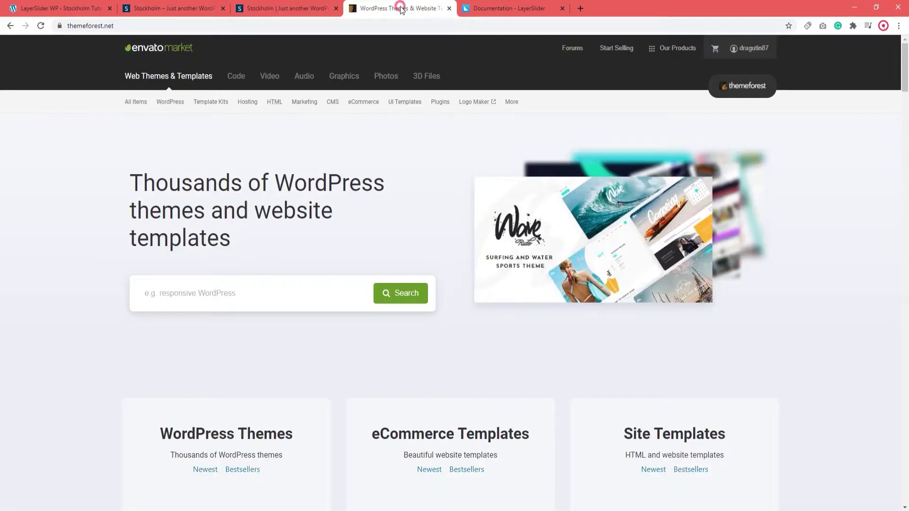
{"action": "mouse_move", "coordinate": [739, 53]}
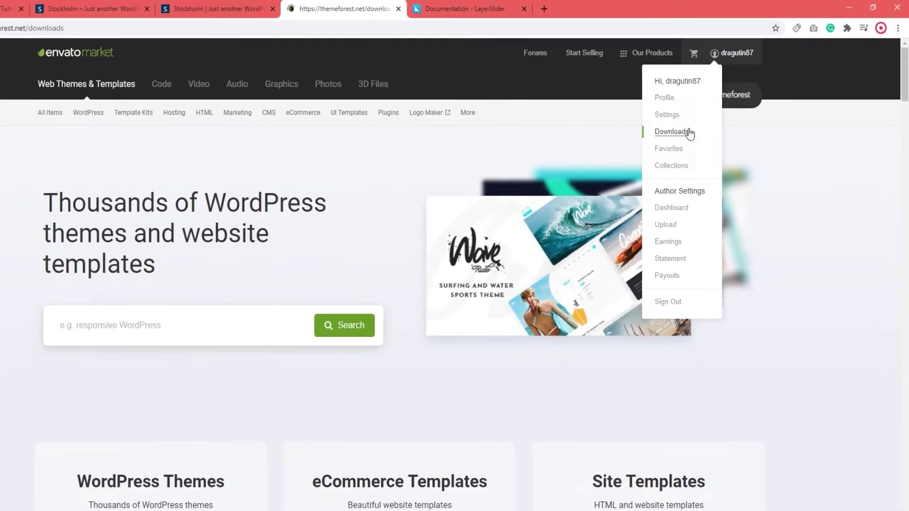
{"action": "left_click", "coordinate": [627, 165]}
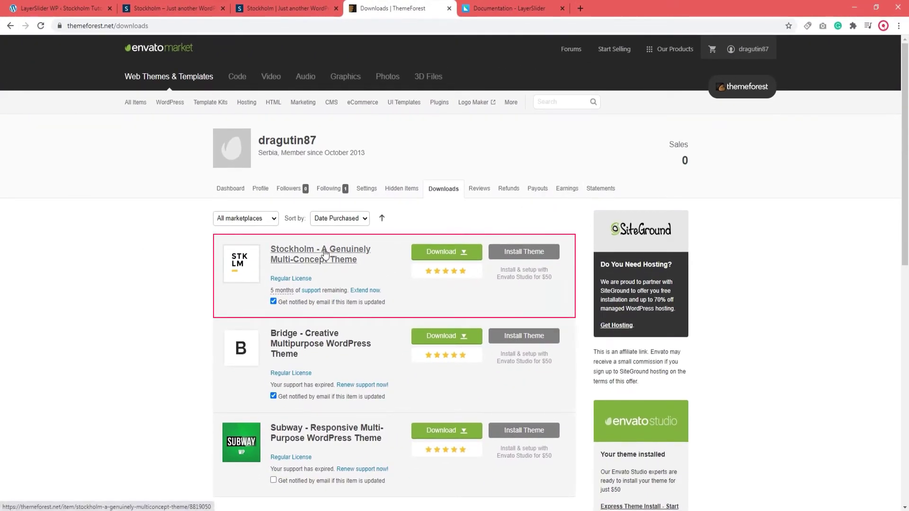
{"action": "left_click", "coordinate": [452, 252]}
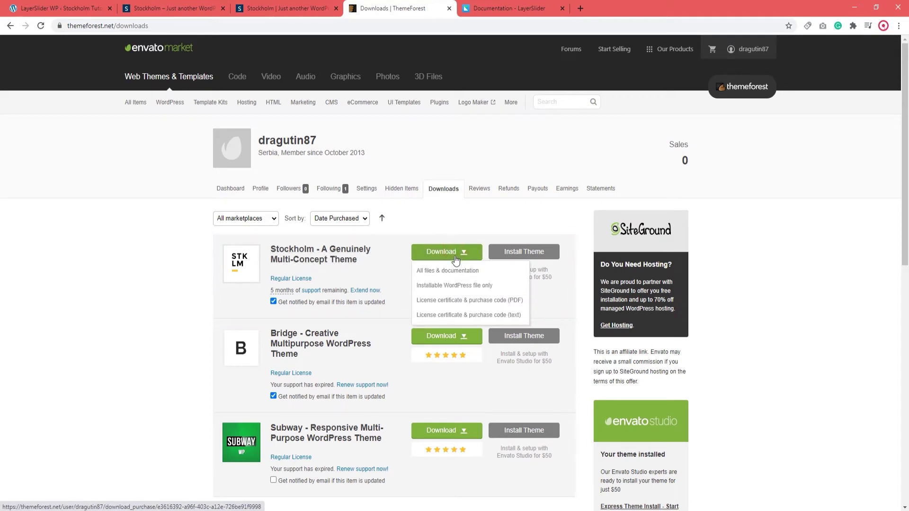
{"action": "left_click", "coordinate": [453, 270]}
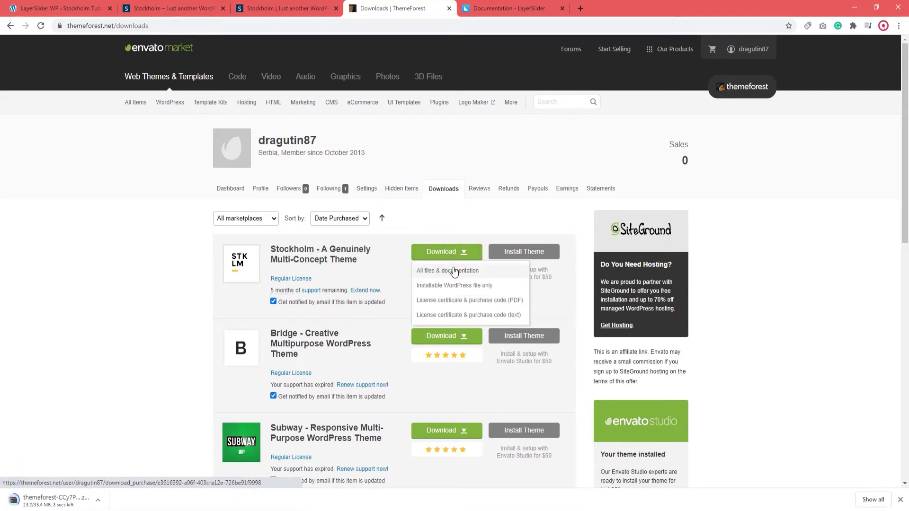
Open the downloaded Stockholm archive on the desktop and select all LayerSlider export ZIP files in its xml export folder.
{"action": "left_click", "coordinate": [855, 8]}
{"action": "right_click", "coordinate": [22, 77]}
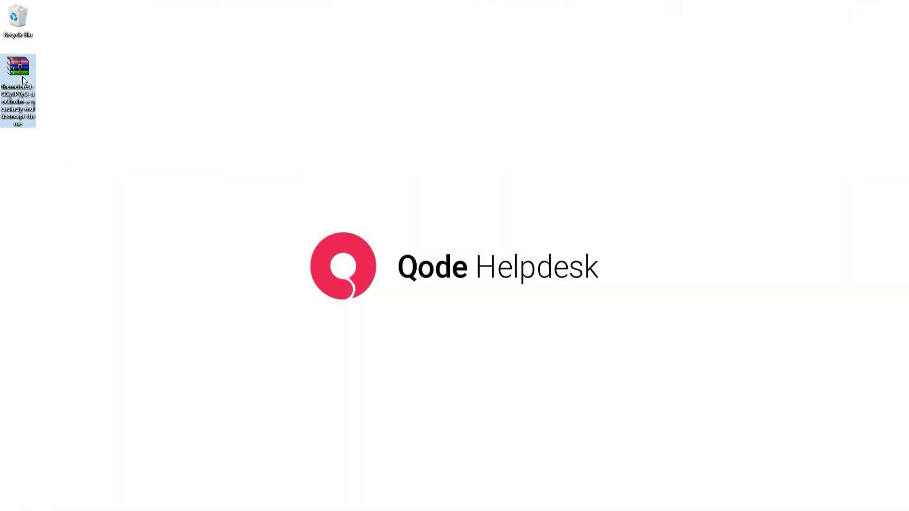
{"action": "left_click", "coordinate": [36, 82]}
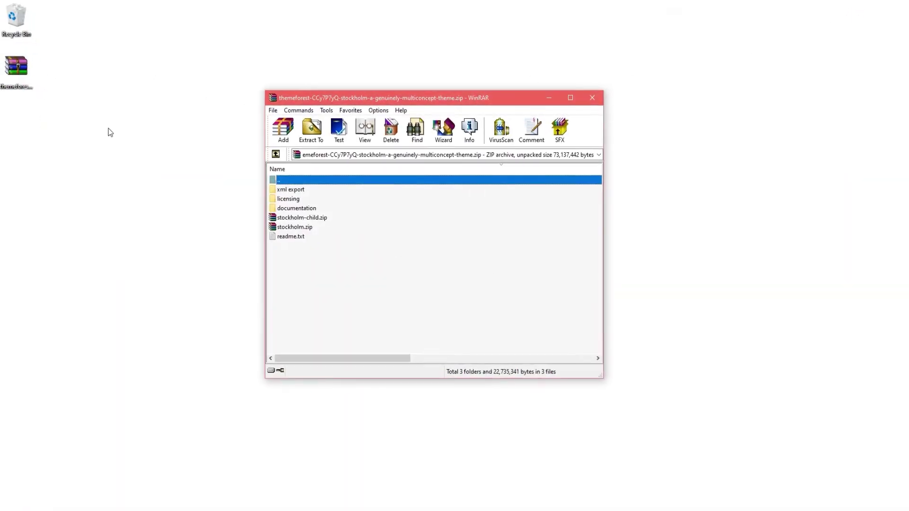
{"action": "left_click", "coordinate": [284, 190]}
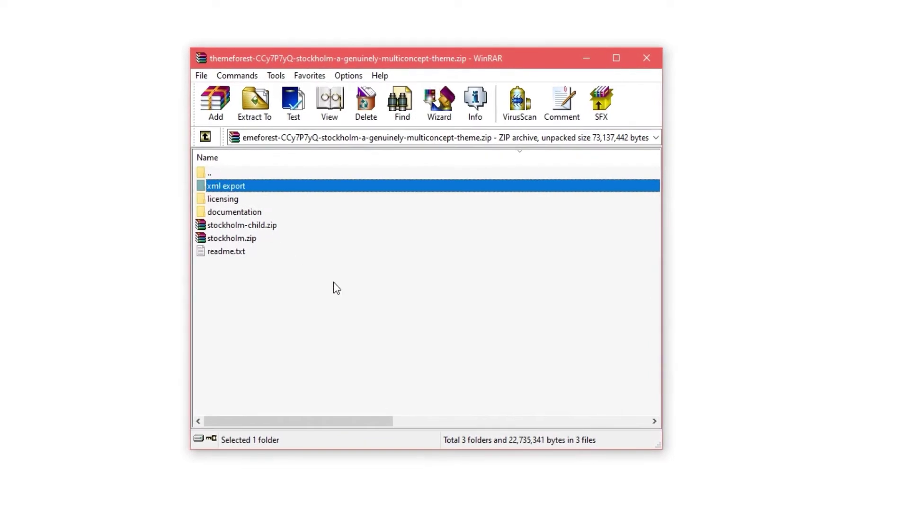
{"action": "double_click", "coordinate": [215, 186]}
{"action": "left_click", "coordinate": [226, 199]}
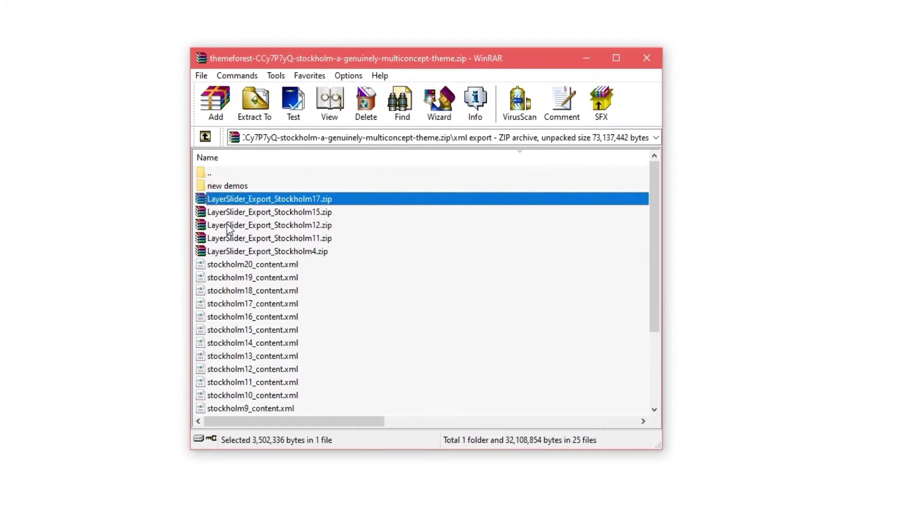
{"action": "left_click", "coordinate": [229, 251], "text": "shift"}
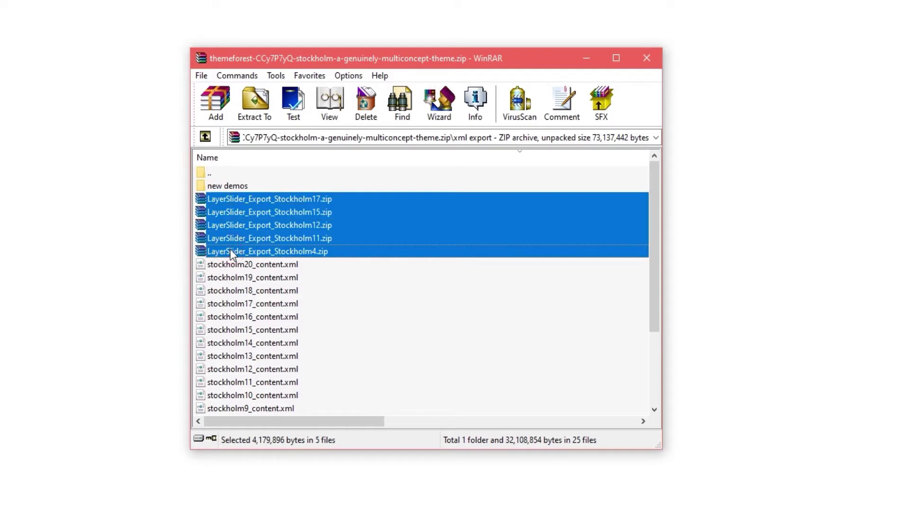
Return to the open Daniel demo in the browser and check the demo number in its web address.
{"action": "left_click", "coordinate": [718, 392]}
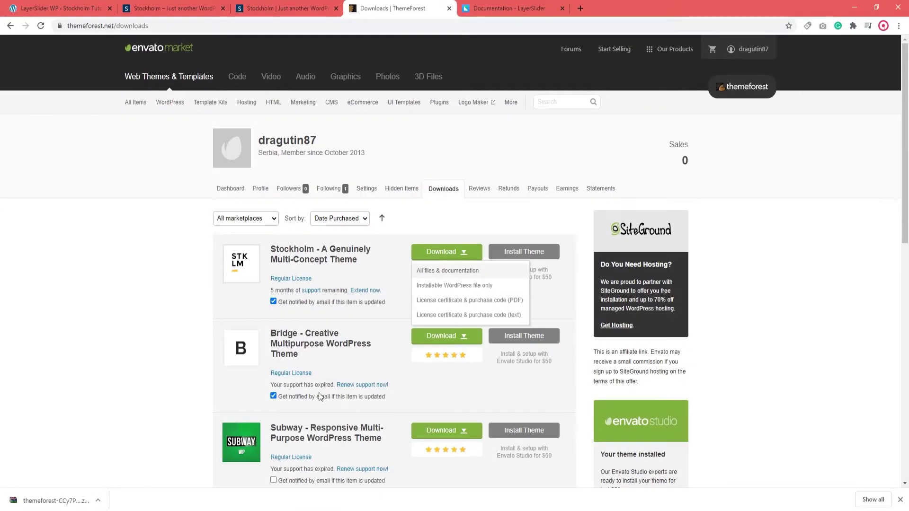
{"action": "left_click", "coordinate": [263, 8]}
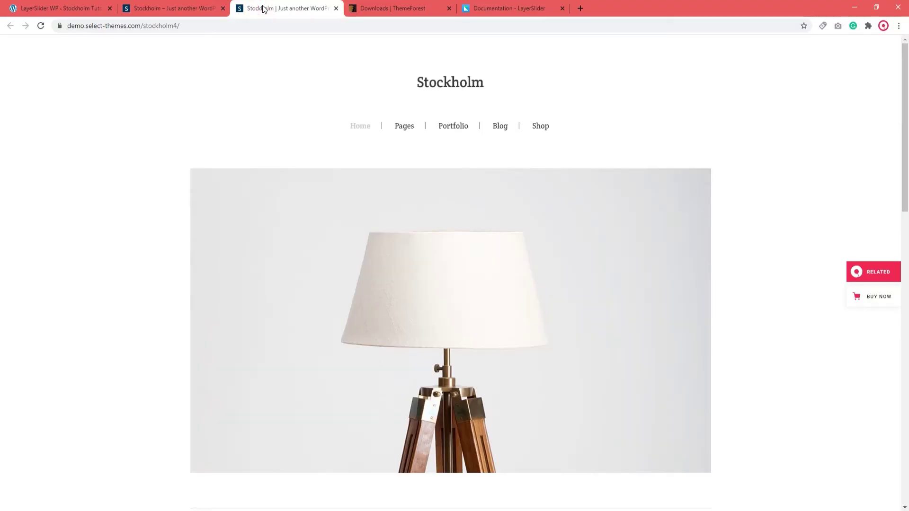
{"action": "left_click_drag", "start_coordinate": [180, 26], "coordinate": [157, 27]}
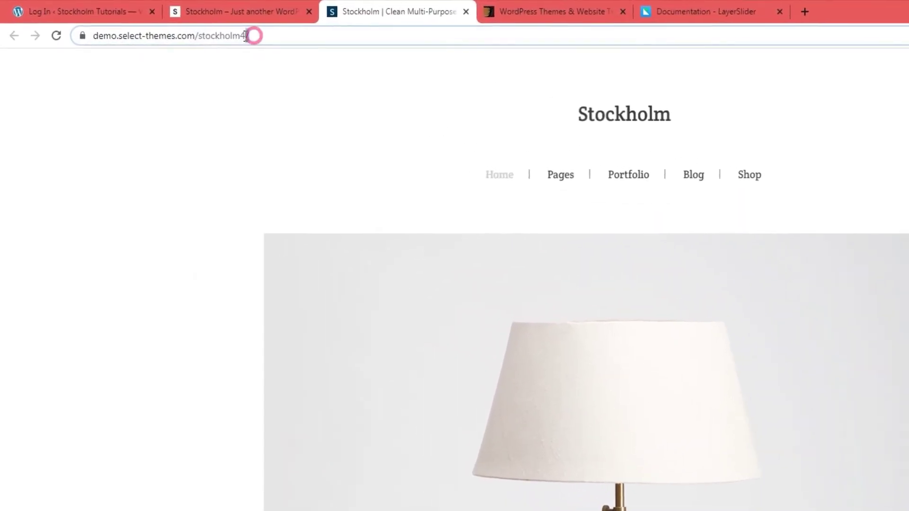
{"action": "left_click_drag", "start_coordinate": [219, 37], "coordinate": [202, 38]}
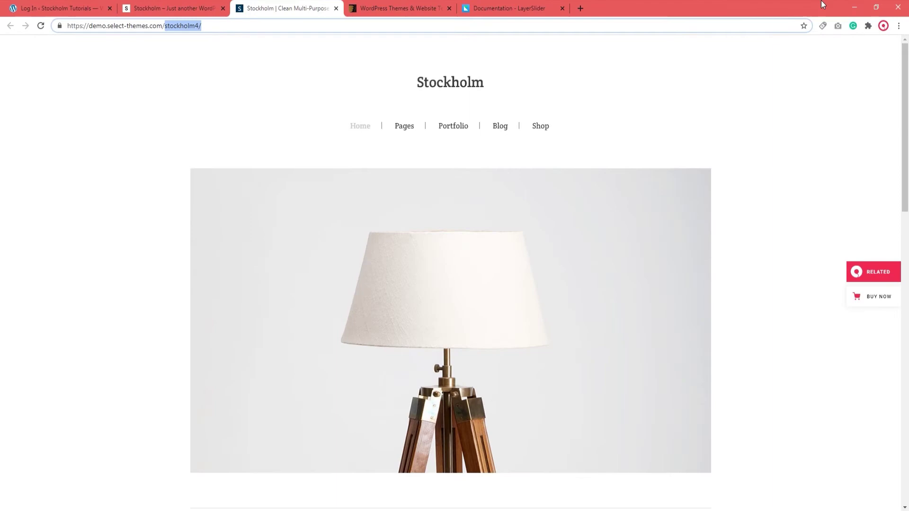
Extract LayerSlider_Export_Stockholm4.zip from the theme archive to the desktop and close the archive.
{"action": "left_click", "coordinate": [853, 6]}
{"action": "left_click", "coordinate": [772, 127]}
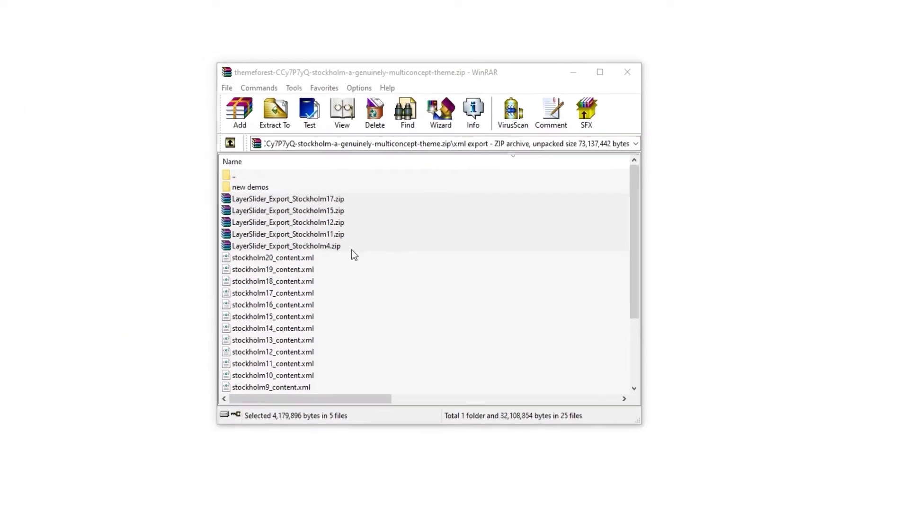
{"action": "left_click", "coordinate": [357, 237]}
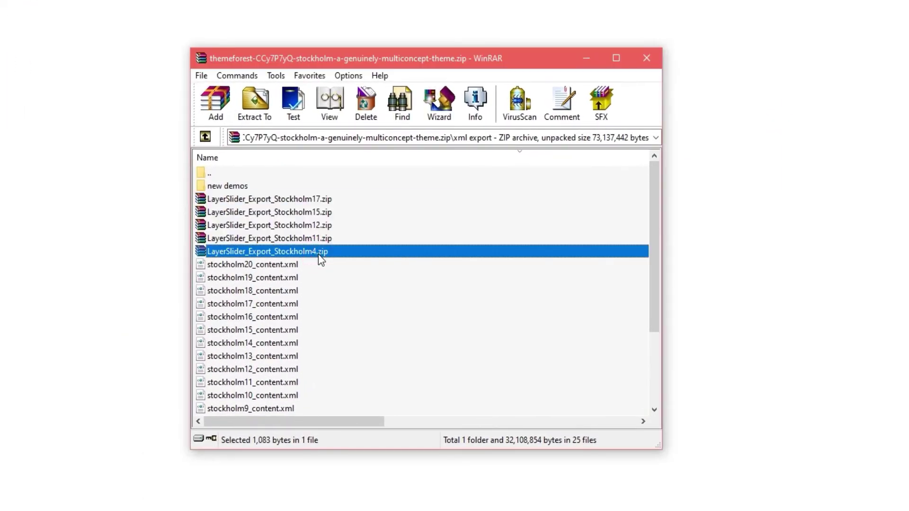
{"action": "left_click_drag", "start_coordinate": [310, 248], "coordinate": [384, 353]}
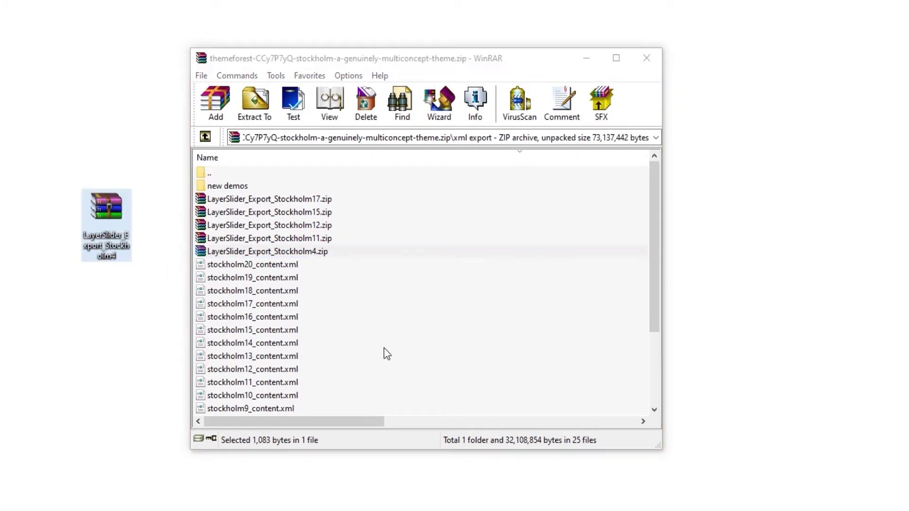
{"action": "left_click", "coordinate": [644, 53]}
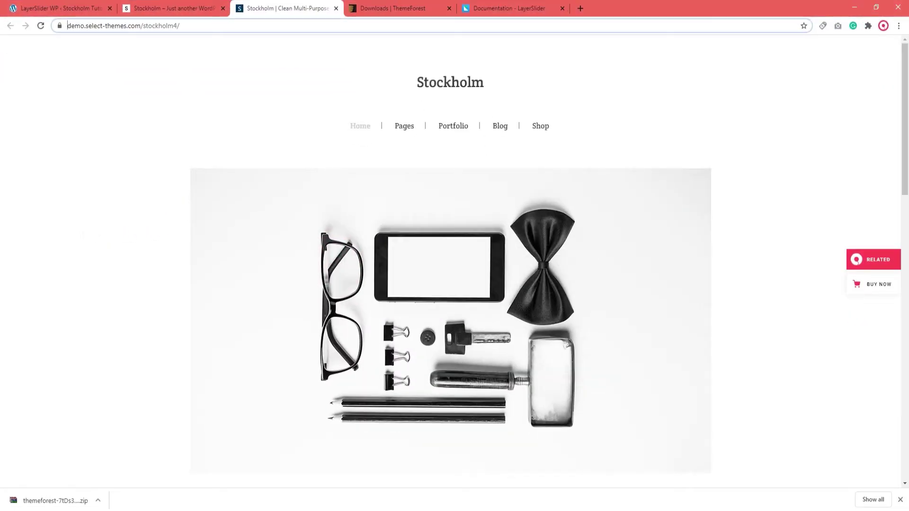
Import LayerSlider_Export_Stockholm4.zip from the desktop into LayerSlider WP on the Stockholm Tutorials site.
{"action": "left_click", "coordinate": [72, 12]}
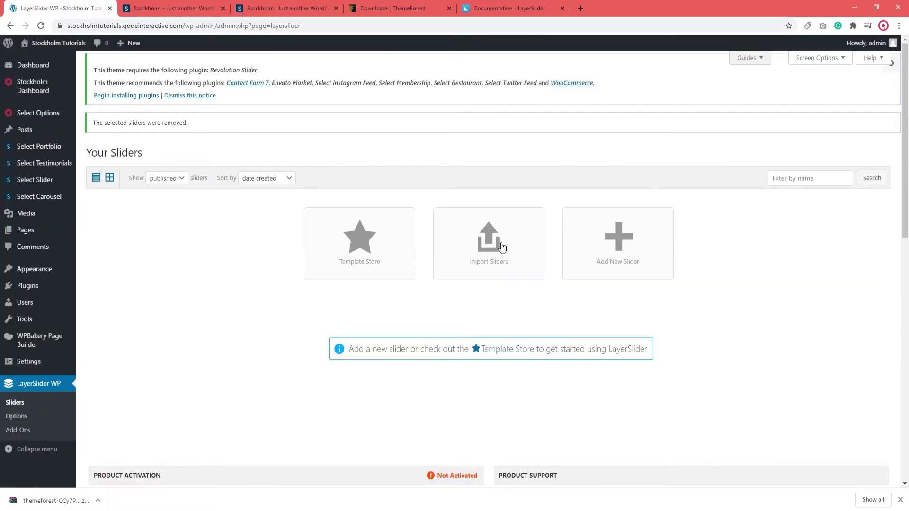
{"action": "left_click", "coordinate": [501, 247]}
{"action": "left_click", "coordinate": [473, 308]}
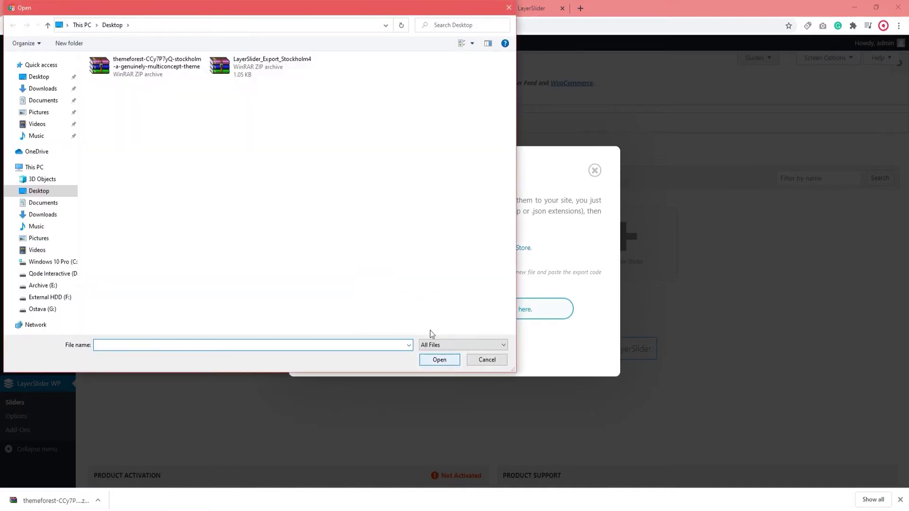
{"action": "left_click", "coordinate": [264, 66]}
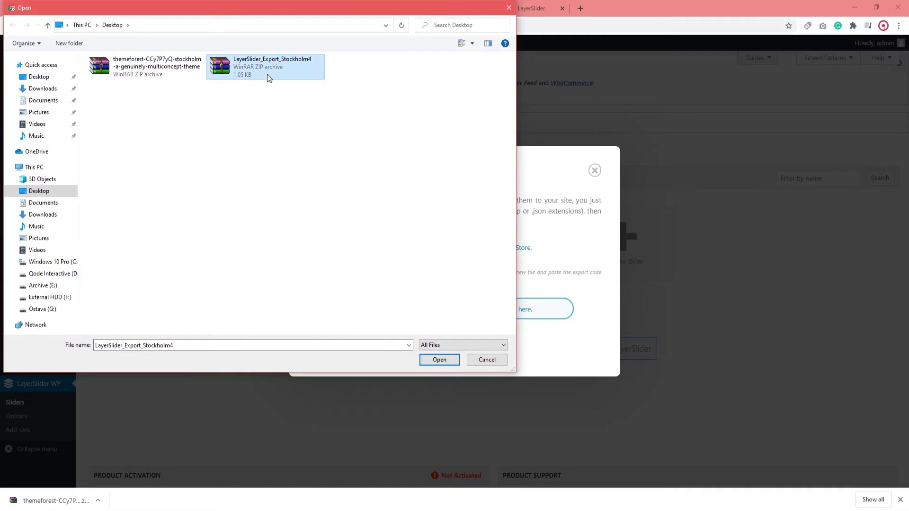
{"action": "left_click", "coordinate": [427, 359]}
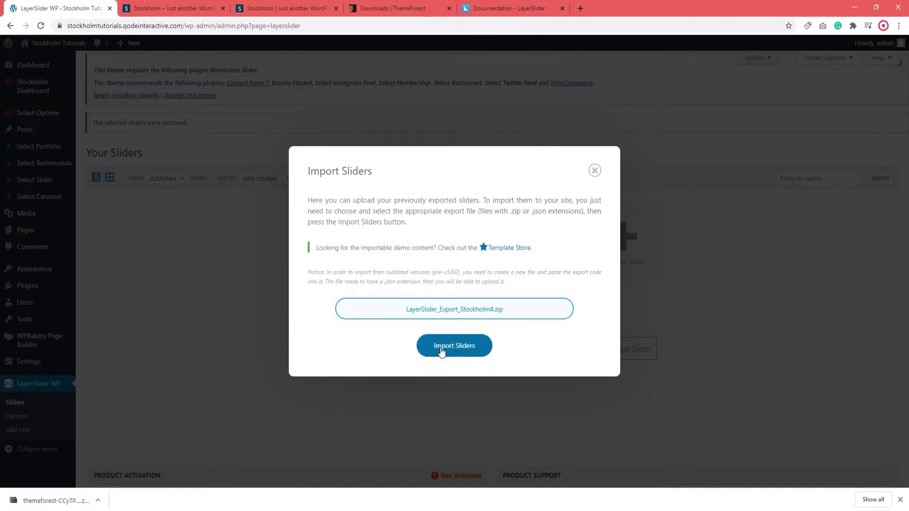
{"action": "left_click", "coordinate": [441, 350]}
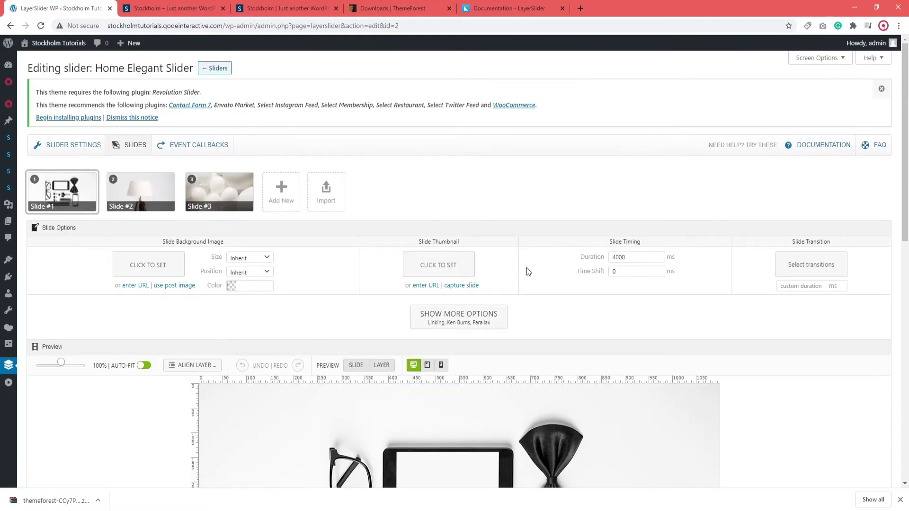
Copy the shortcode [layerslider id="2"] from the Home Elegant Slider's settings.
{"action": "mouse_move", "coordinate": [905, 175]}
{"action": "left_mouse_down"}
{"action": "mouse_move", "coordinate": [906, 364]}
{"action": "mouse_move", "coordinate": [906, 170]}
{"action": "left_mouse_up"}
{"action": "left_click", "coordinate": [66, 150]}
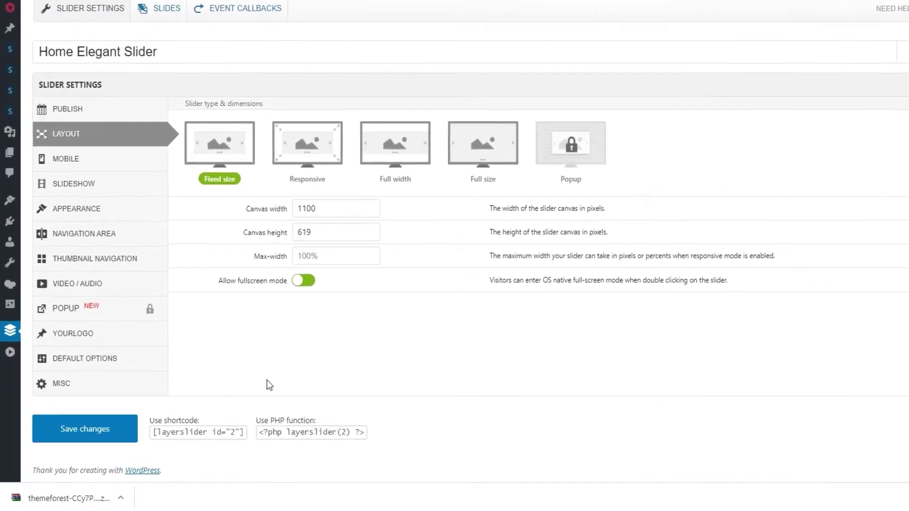
{"action": "left_click_drag", "start_coordinate": [153, 431], "coordinate": [277, 423]}
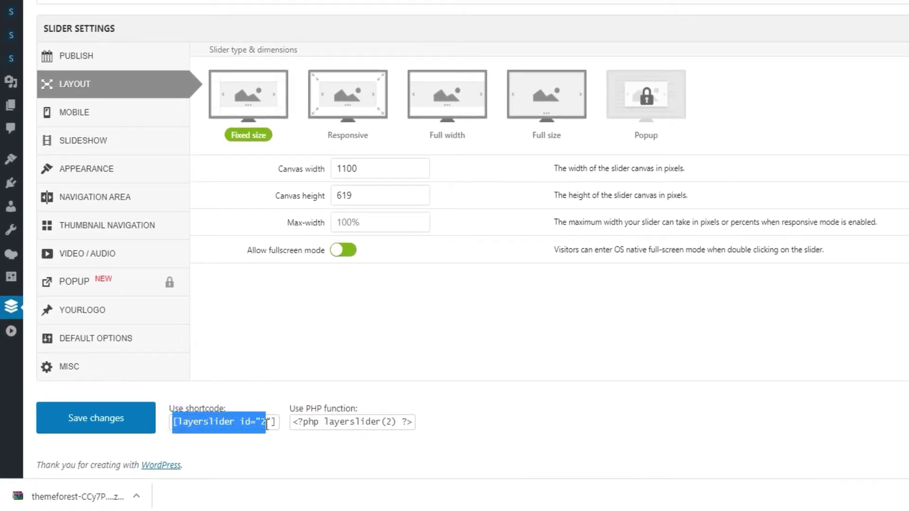
{"action": "right_click", "coordinate": [263, 422]}
{"action": "left_click", "coordinate": [268, 433]}
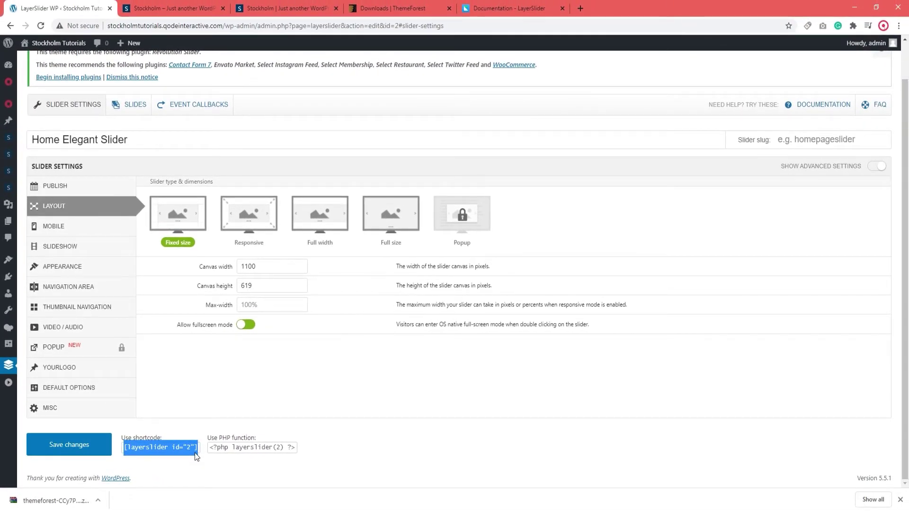
Open the list of all site pages in a new tab and open Layer Slider Page for editing.
{"action": "mouse_move", "coordinate": [13, 232]}
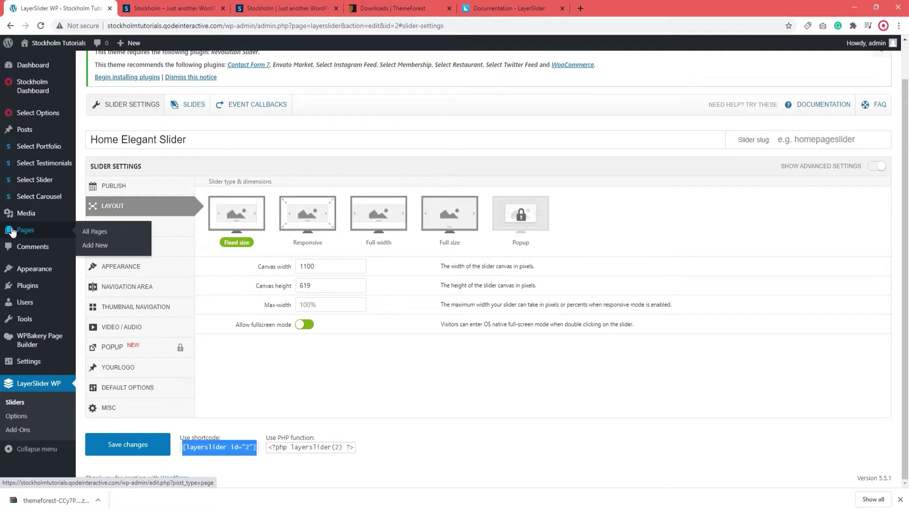
{"action": "middle_click", "coordinate": [93, 233]}
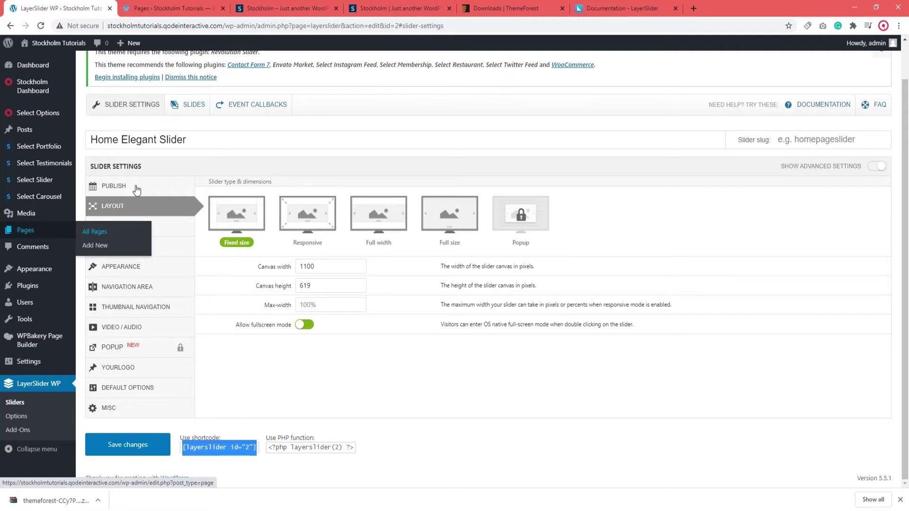
{"action": "left_click", "coordinate": [164, 11]}
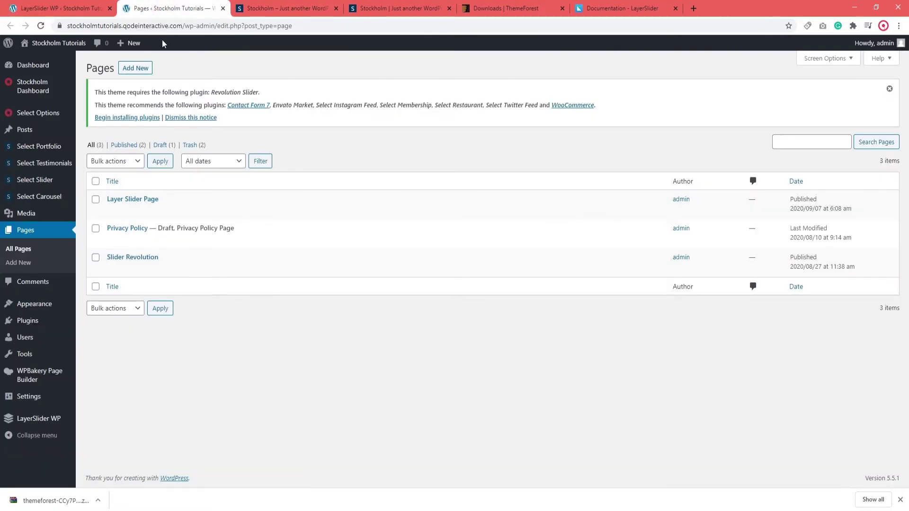
{"action": "left_click", "coordinate": [145, 199]}
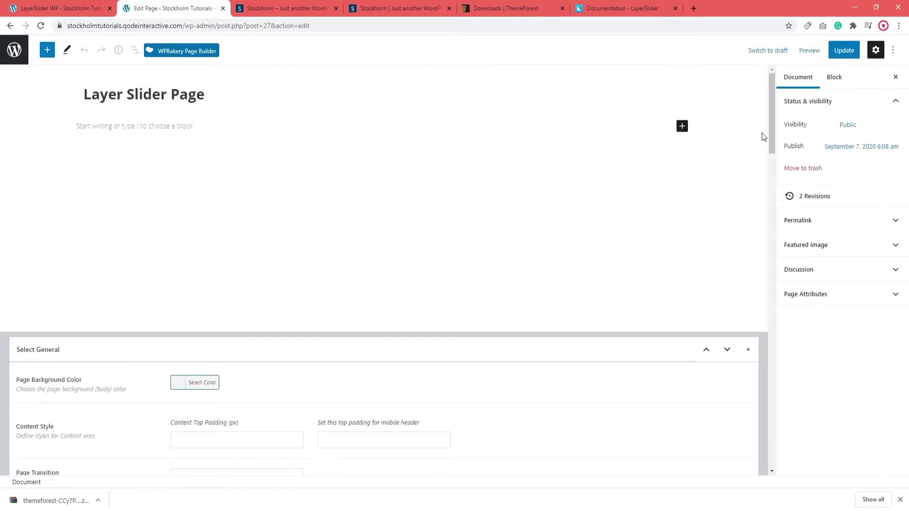
Paste [layerslider id="2"] as the page's Layer Slider or Select Slider Shortcode and update the page.
{"action": "left_click_drag", "start_coordinate": [770, 126], "coordinate": [767, 177]}
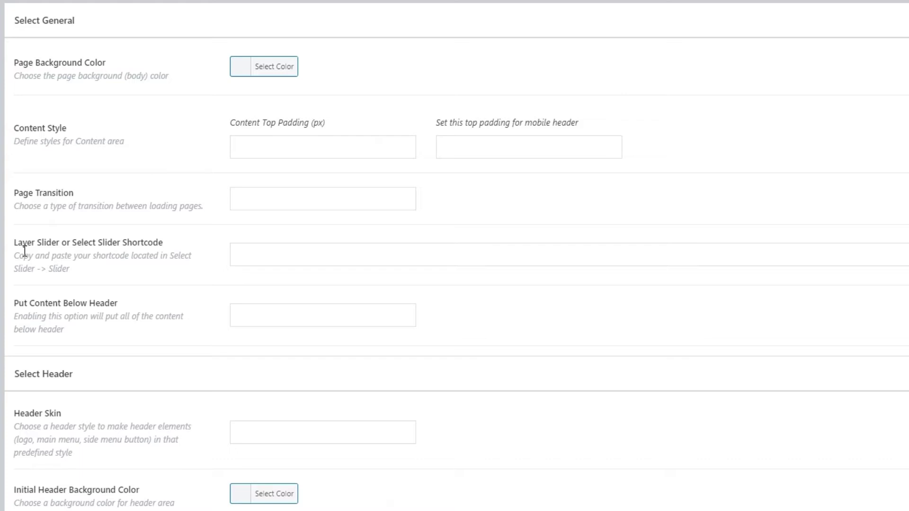
{"action": "left_click", "coordinate": [255, 254]}
{"action": "right_click", "coordinate": [258, 257]}
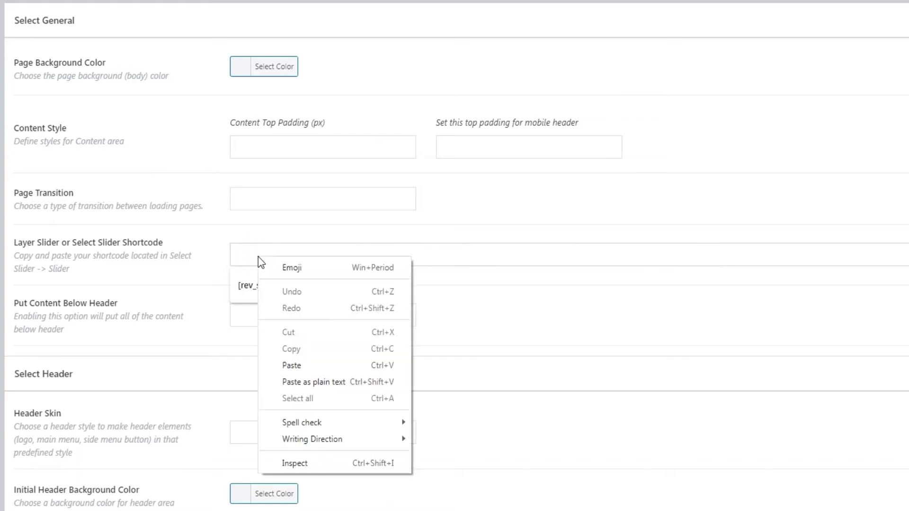
{"action": "left_click", "coordinate": [292, 365]}
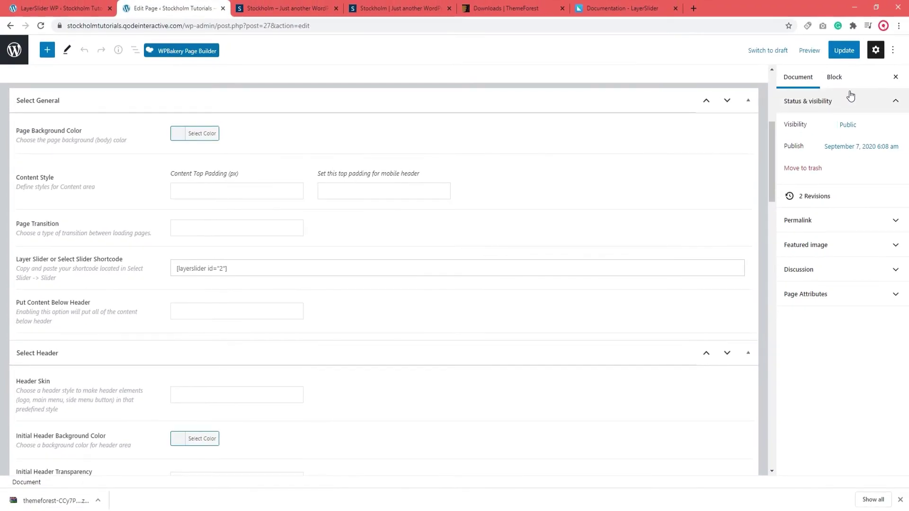
{"action": "left_click", "coordinate": [845, 51]}
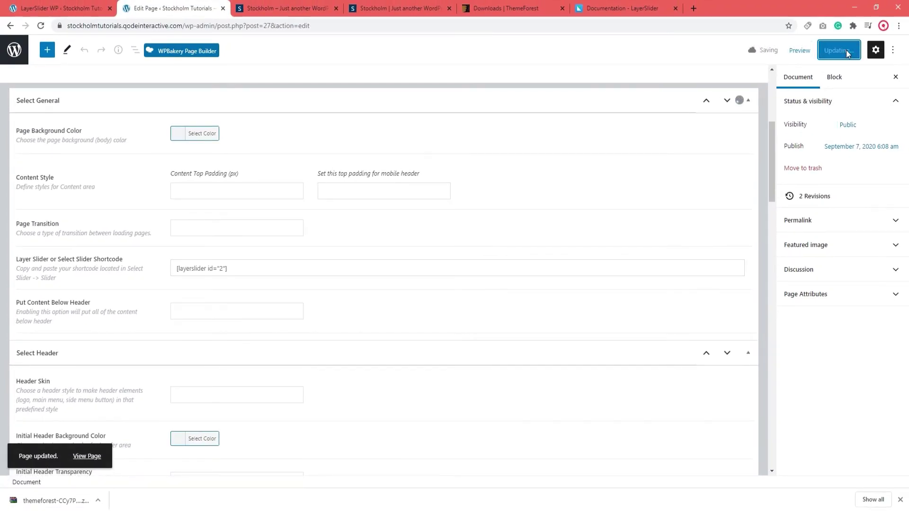
Preview Layer Slider Page in a new tab and advance through the slider's slides.
{"action": "left_click", "coordinate": [809, 51]}
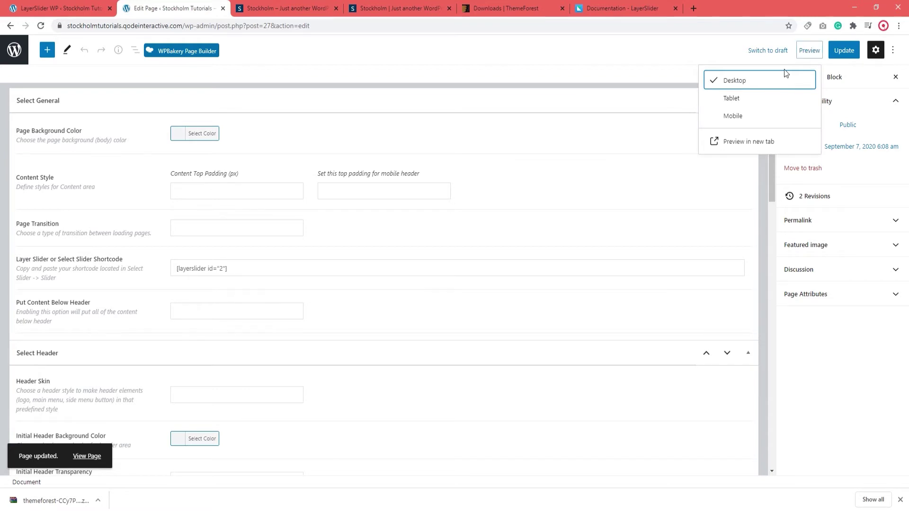
{"action": "left_click", "coordinate": [750, 141]}
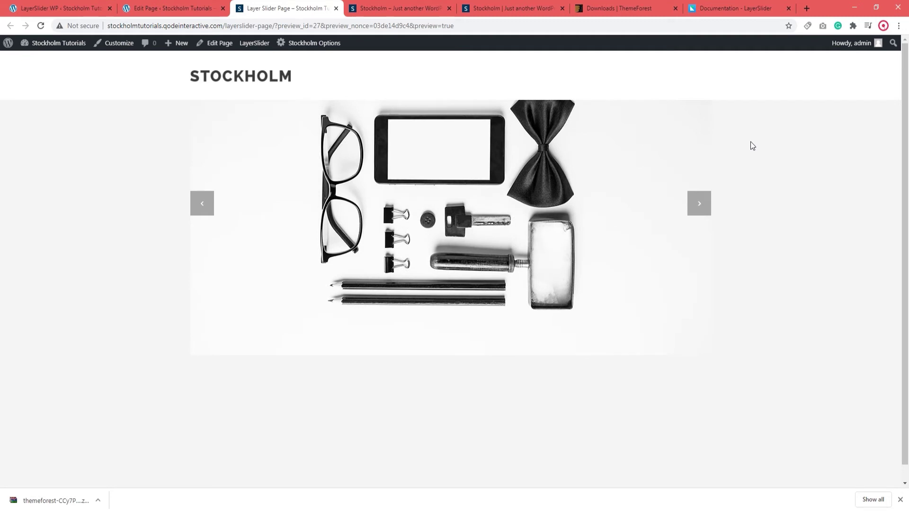
{"action": "left_click", "coordinate": [705, 207]}
{"action": "left_click", "coordinate": [705, 207]}
Return to the page editor, remove the shortcode from the Layer Slider or Select Slider Shortcode setting, and update the page.
{"action": "left_click", "coordinate": [194, 10]}
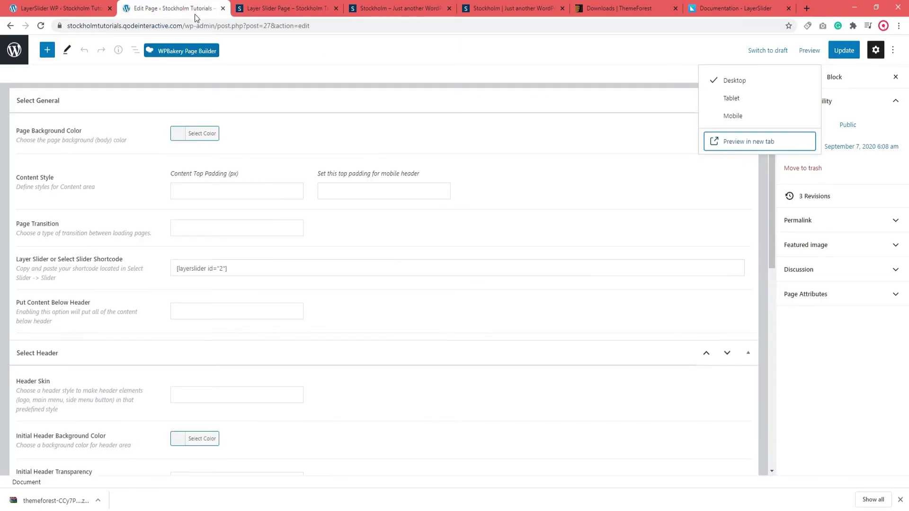
{"action": "scroll", "coordinate": [413, 340], "scroll_direction": "down", "scroll_amount": 3}
{"action": "left_click_drag", "start_coordinate": [228, 121], "coordinate": [169, 119]}
{"action": "key", "text": "BackSpace"}
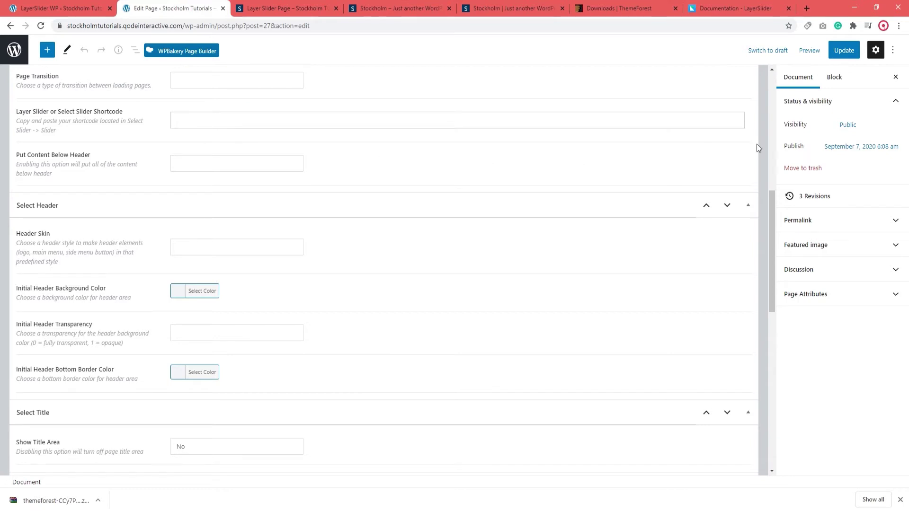
{"action": "left_click", "coordinate": [845, 51]}
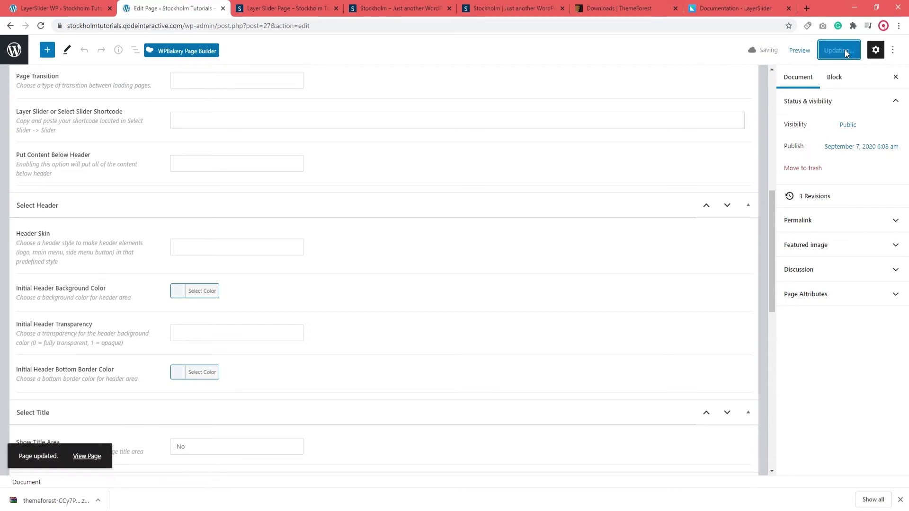
Switch Layer Slider Page to the WPBakery Page Builder and add a Layer Slider element to it.
{"action": "scroll", "coordinate": [406, 237], "scroll_direction": "up", "scroll_amount": 8}
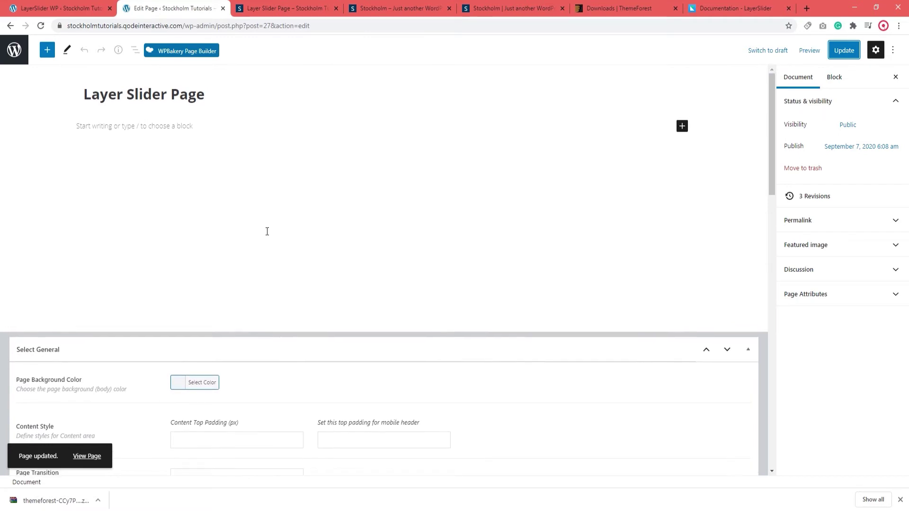
{"action": "left_click", "coordinate": [180, 54]}
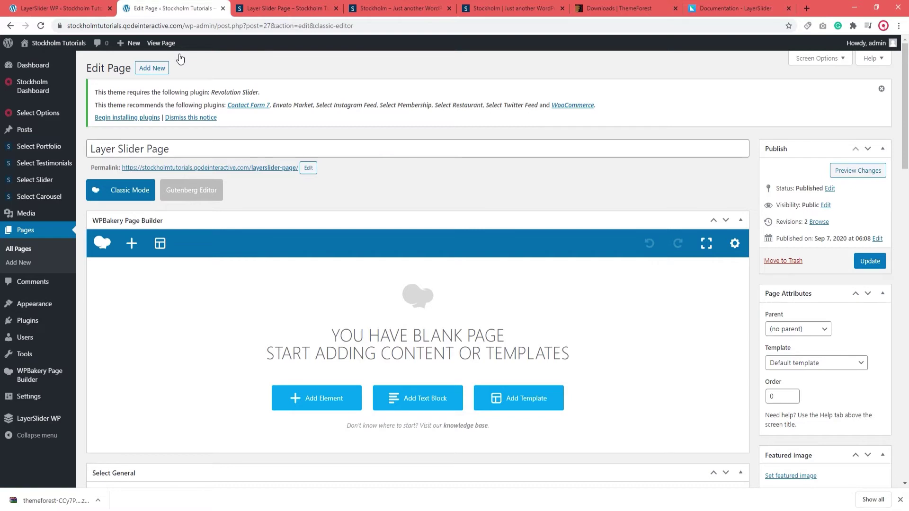
{"action": "left_click", "coordinate": [308, 397]}
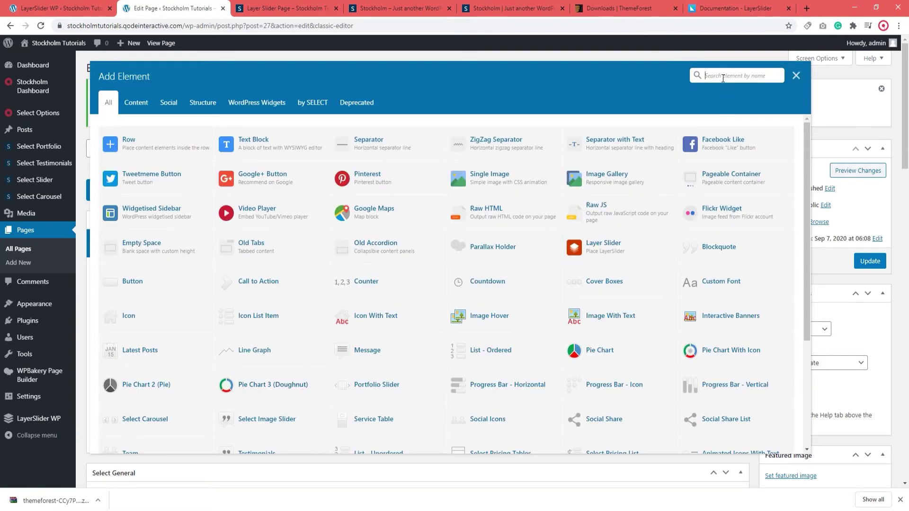
{"action": "left_click", "coordinate": [723, 77]}
{"action": "type", "text": "layer"}
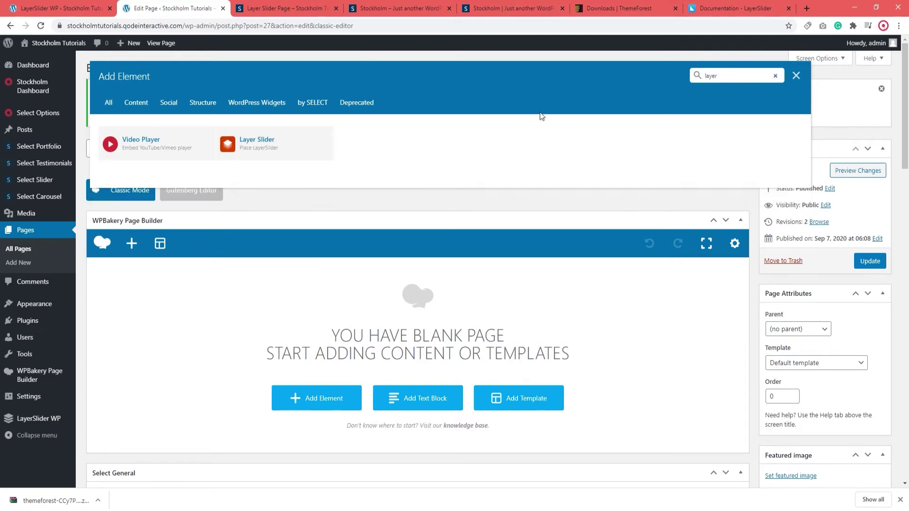
{"action": "left_click", "coordinate": [273, 151]}
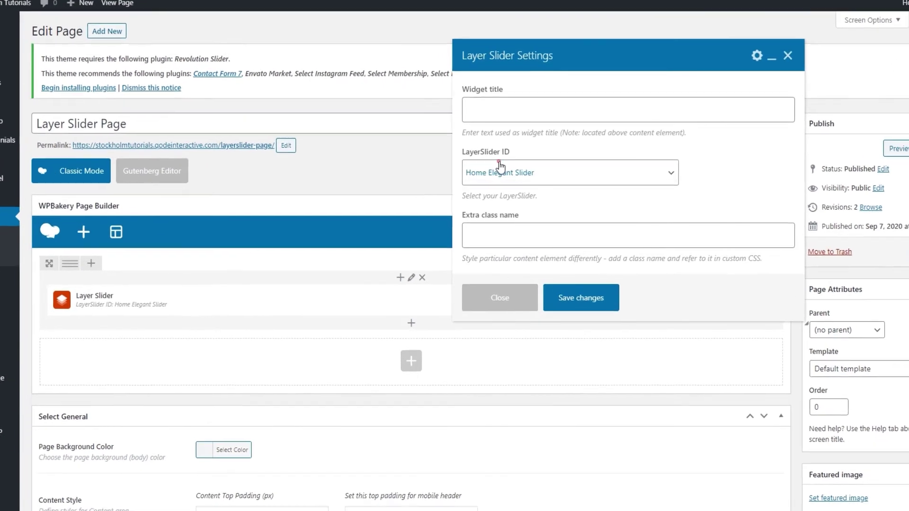
Select Home Elegant Slider as the element's LayerSlider ID, save the element's settings and update the page.
{"action": "left_click", "coordinate": [495, 186]}
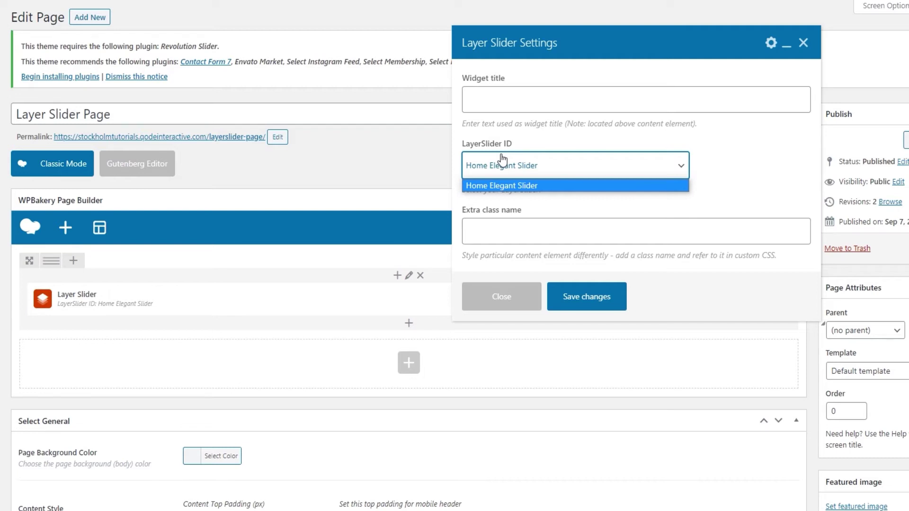
{"action": "left_click", "coordinate": [496, 186]}
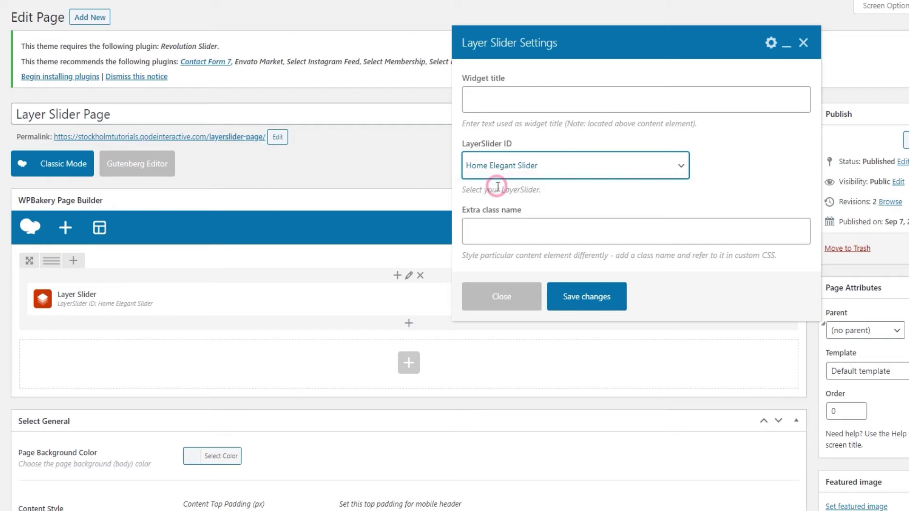
{"action": "left_click", "coordinate": [559, 288]}
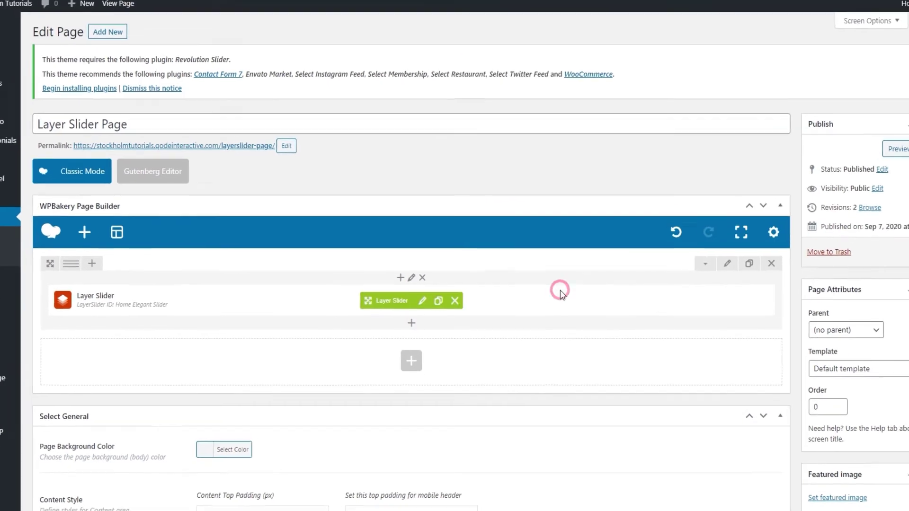
{"action": "left_click", "coordinate": [863, 261]}
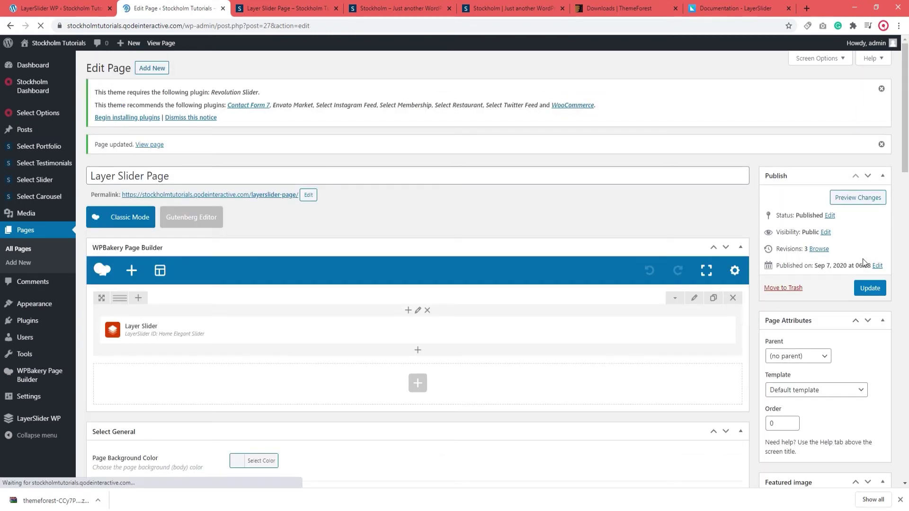
View the published Layer Slider Page in a new tab through its permalink and advance the slider by one slide.
{"action": "left_click", "coordinate": [277, 194], "text": "ctrl"}
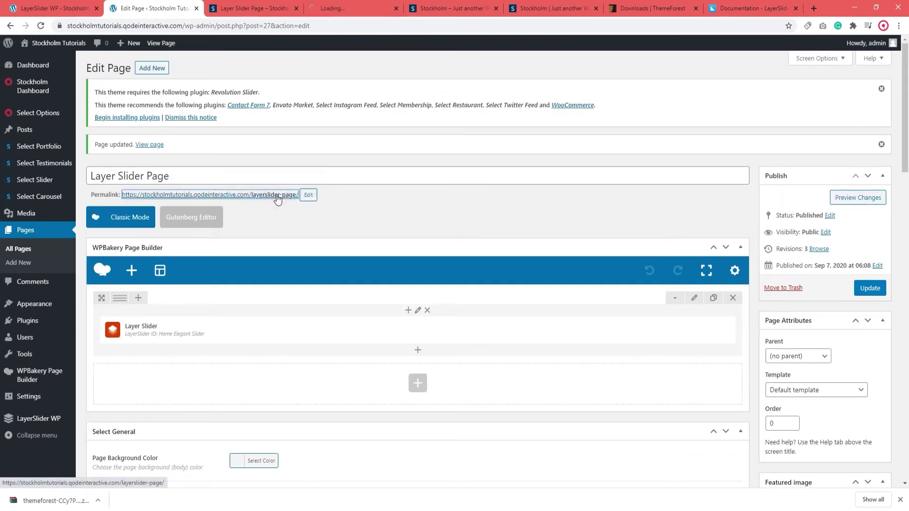
{"action": "left_click", "coordinate": [356, 8]}
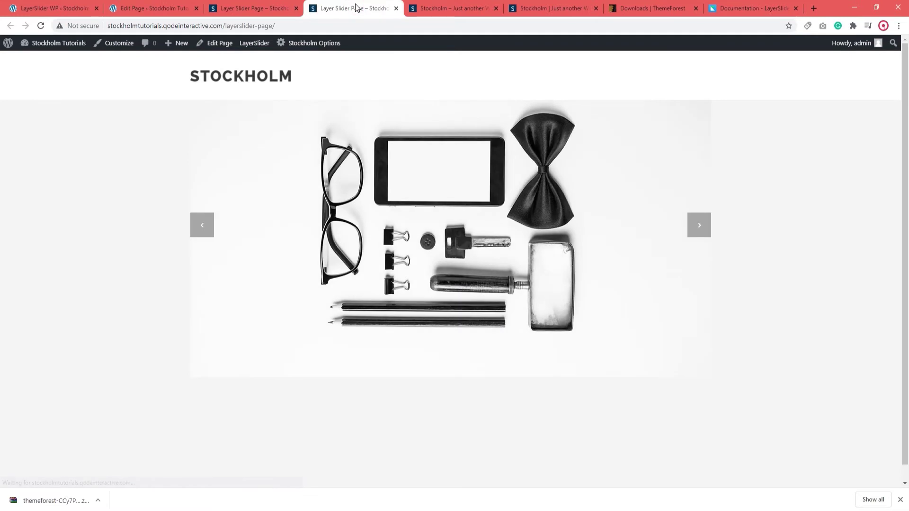
{"action": "left_click", "coordinate": [695, 223]}
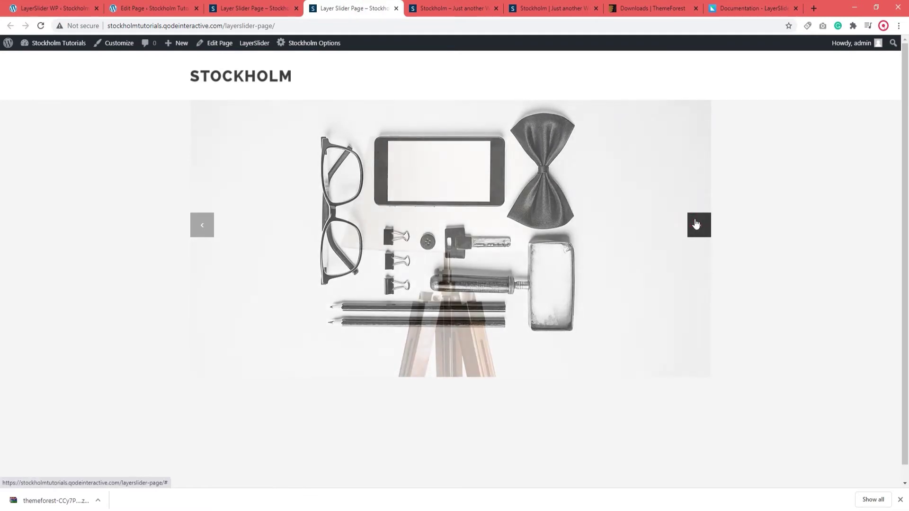
Close both Layer Slider Page views and the page editor to return to the Home Elegant Slider settings.
{"action": "left_click", "coordinate": [396, 8]}
{"action": "left_click", "coordinate": [296, 8]}
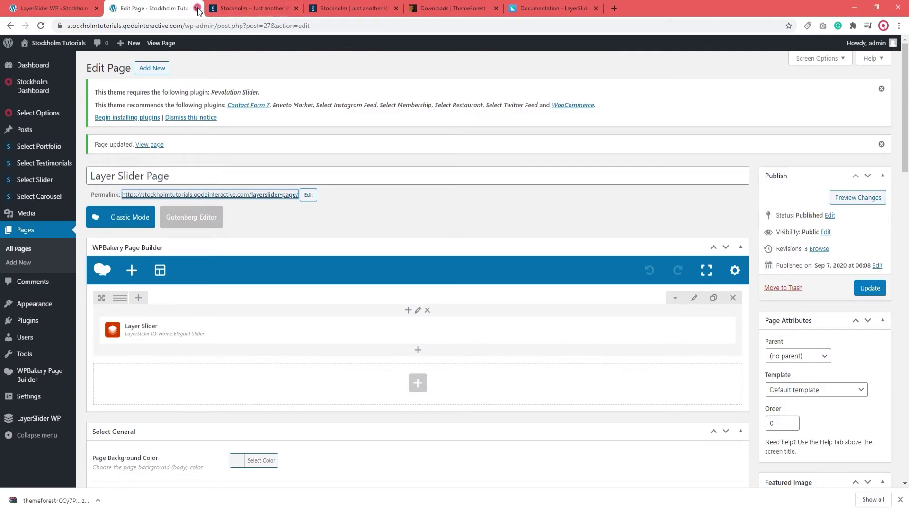
{"action": "left_click", "coordinate": [196, 8]}
{"action": "left_click", "coordinate": [196, 8]}
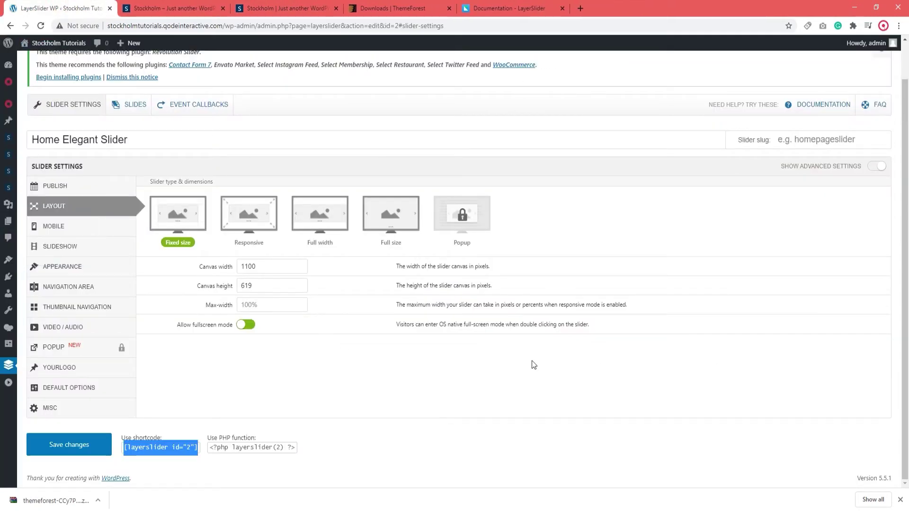
Reopen Home Elegant Slider from the LayerSlider WP slider list and look at the preview of its first slide.
{"action": "left_click", "coordinate": [19, 384]}
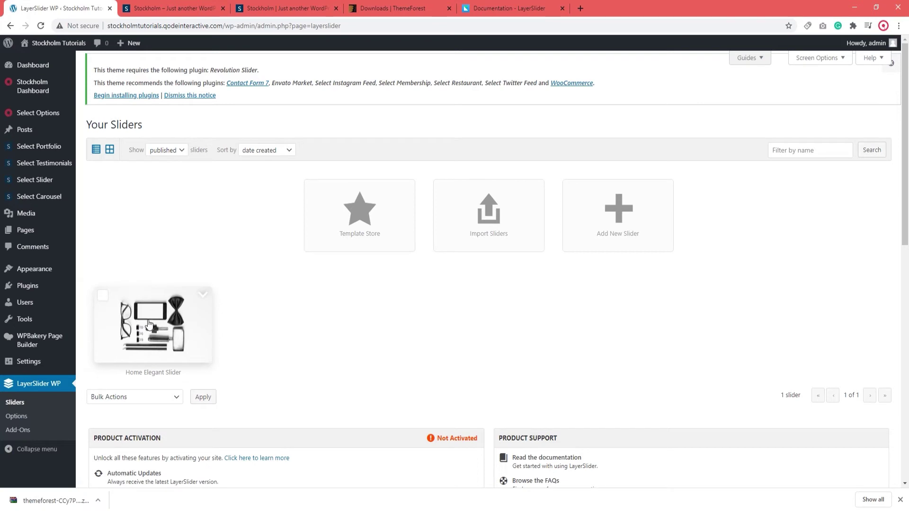
{"action": "left_click", "coordinate": [152, 324]}
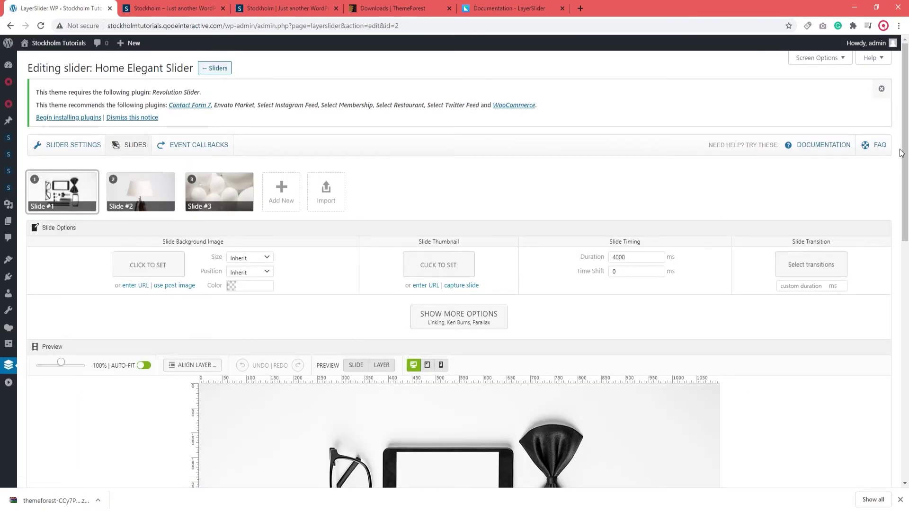
{"action": "left_click_drag", "start_coordinate": [904, 148], "coordinate": [905, 257]}
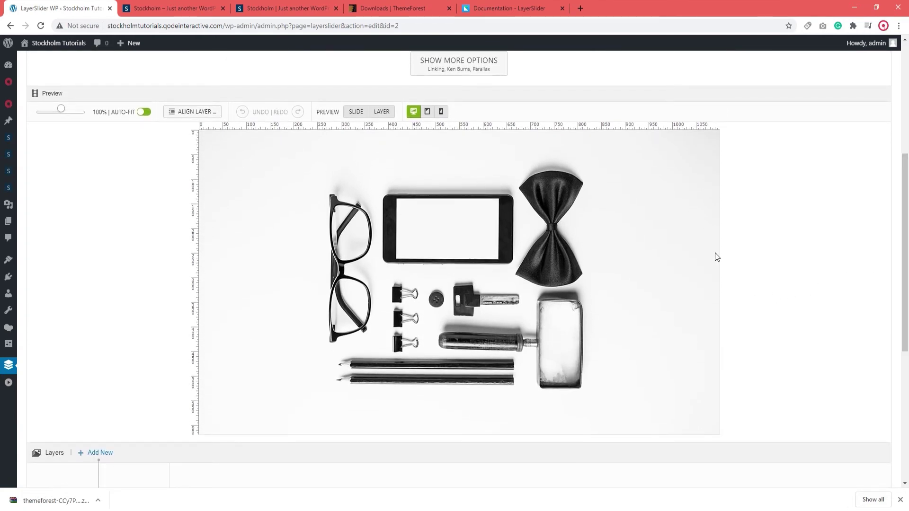
Look at the introduction of the online LayerSlider documentation and return to the Home Elegant Slider editor.
{"action": "left_click", "coordinate": [509, 8]}
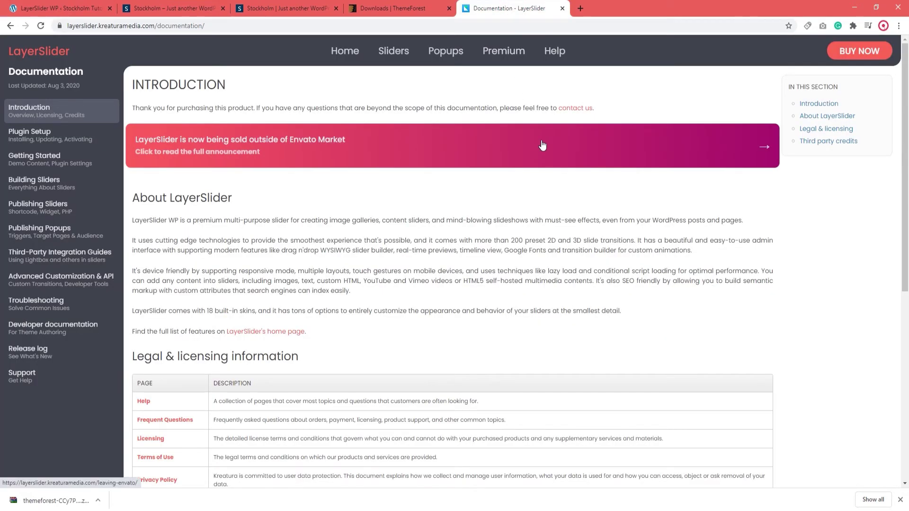
{"action": "mouse_move", "coordinate": [905, 100]}
{"action": "left_mouse_down"}
{"action": "mouse_move", "coordinate": [906, 313]}
{"action": "mouse_move", "coordinate": [906, 91]}
{"action": "left_mouse_up"}
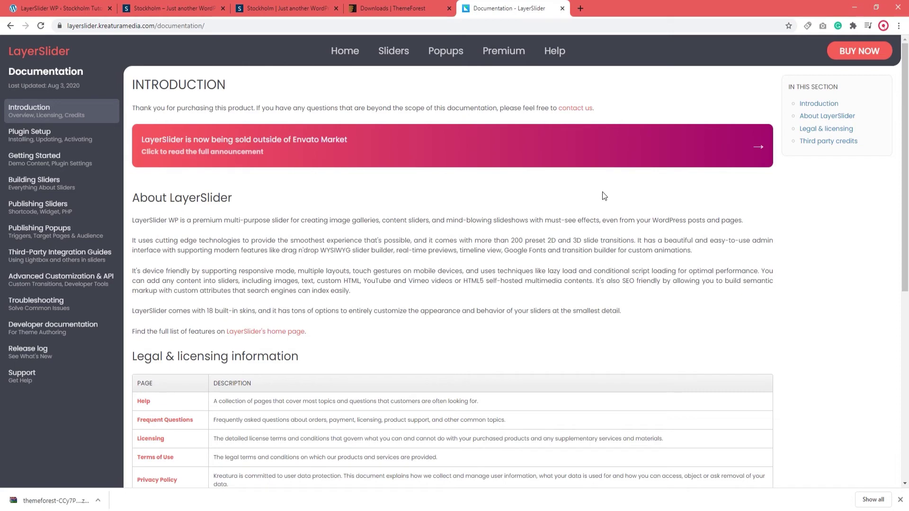
{"action": "left_click", "coordinate": [72, 5]}
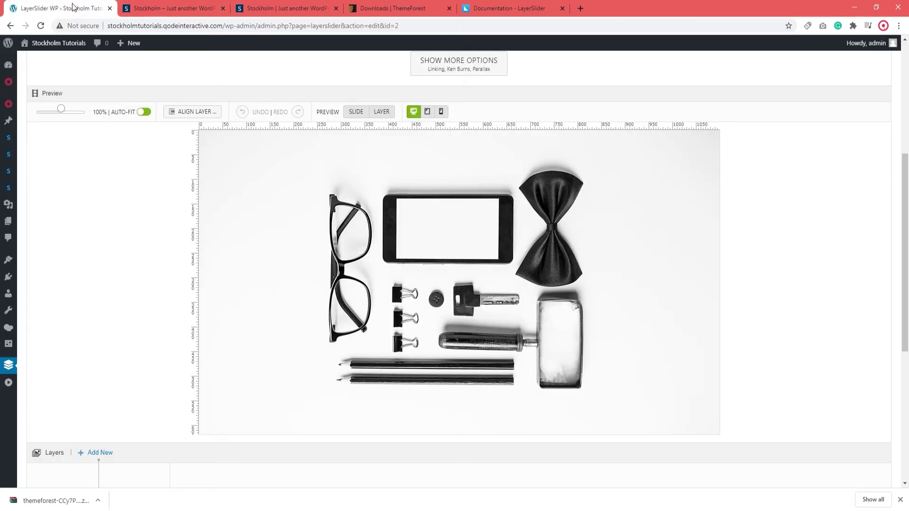
Return to the LayerSlider WP slider list and look over its Product Activation section.
{"action": "left_click", "coordinate": [9, 382]}
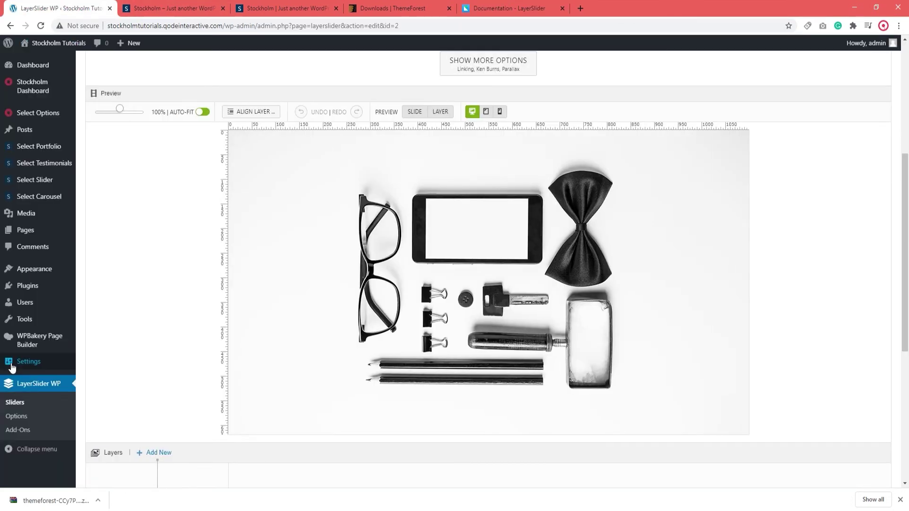
{"action": "left_click", "coordinate": [17, 384]}
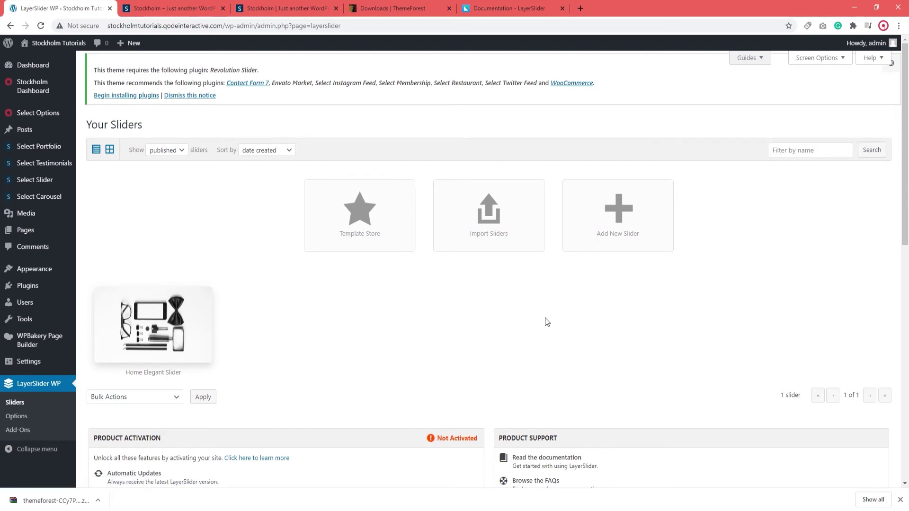
{"action": "scroll", "coordinate": [542, 321], "scroll_direction": "down", "scroll_amount": 3}
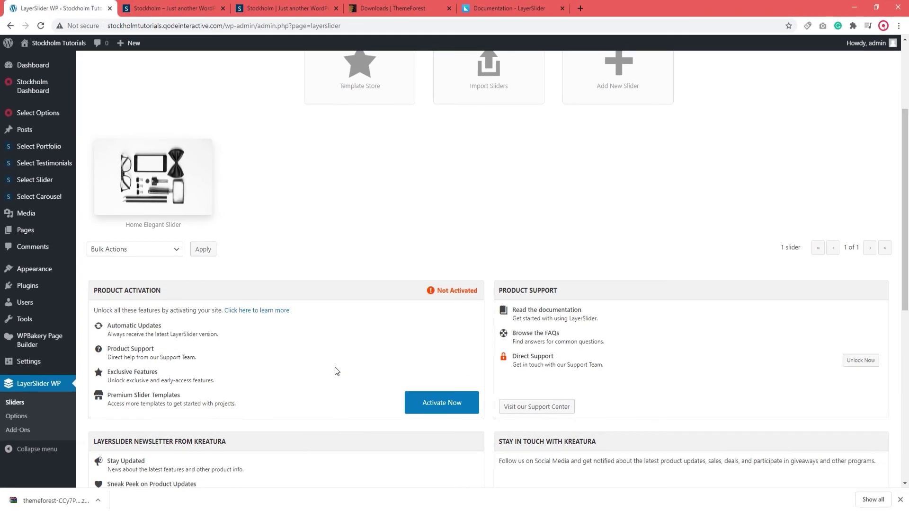
{"action": "scroll", "coordinate": [397, 229], "scroll_direction": "up", "scroll_amount": 2}
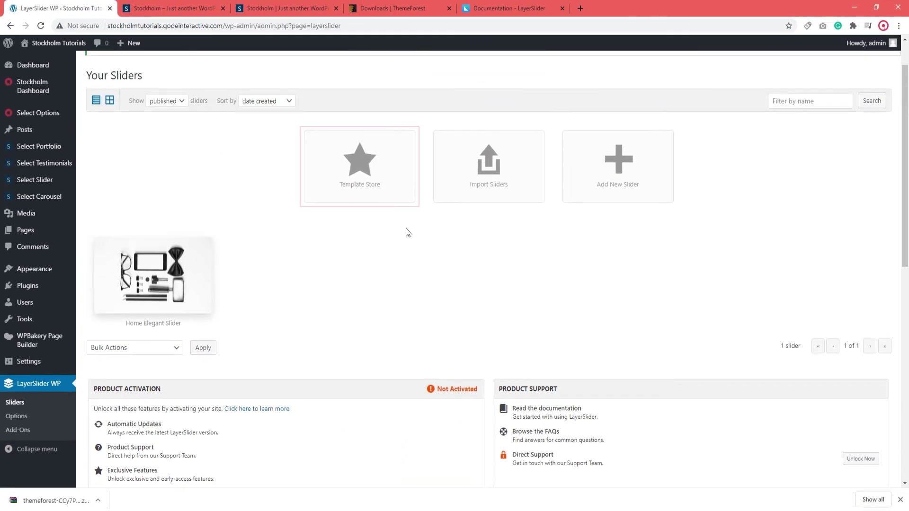
Open the LayerSlider Template Store and browse the slider templates filtered to Free.
{"action": "left_click", "coordinate": [368, 179]}
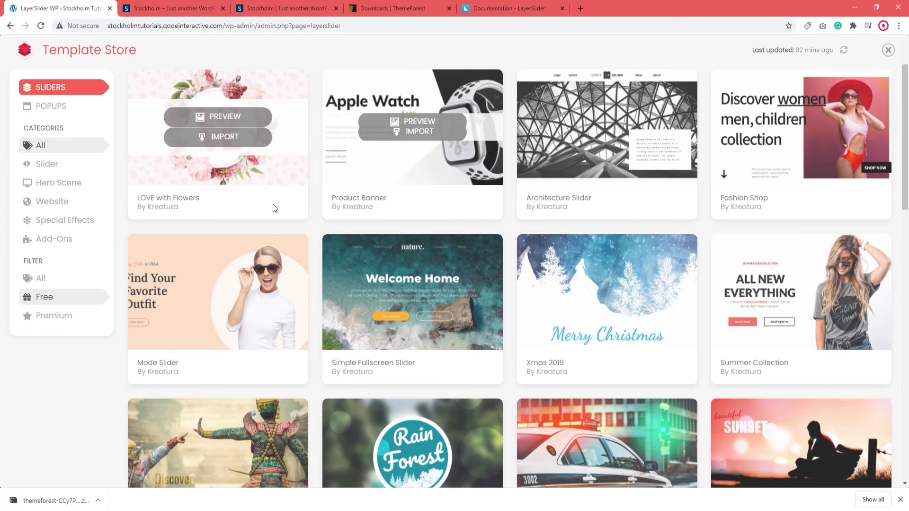
{"action": "left_click", "coordinate": [45, 297]}
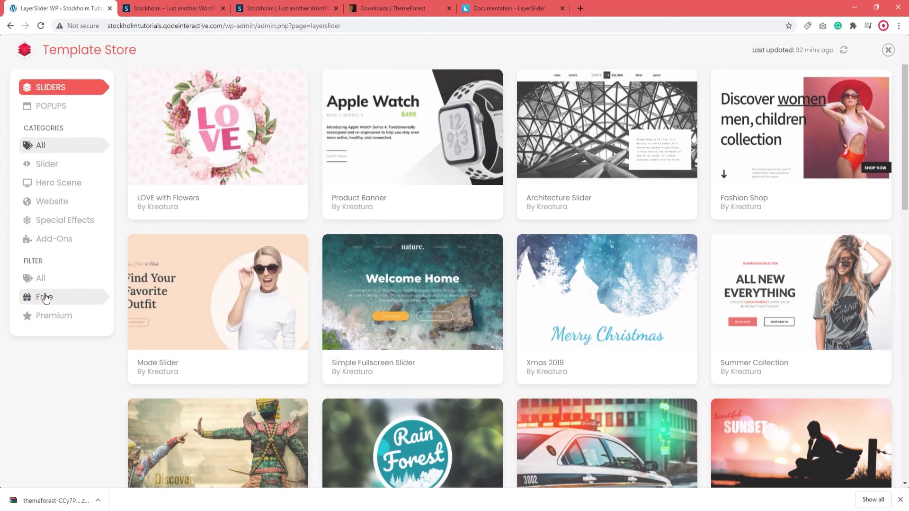
{"action": "left_click", "coordinate": [40, 279]}
{"action": "left_click", "coordinate": [41, 297]}
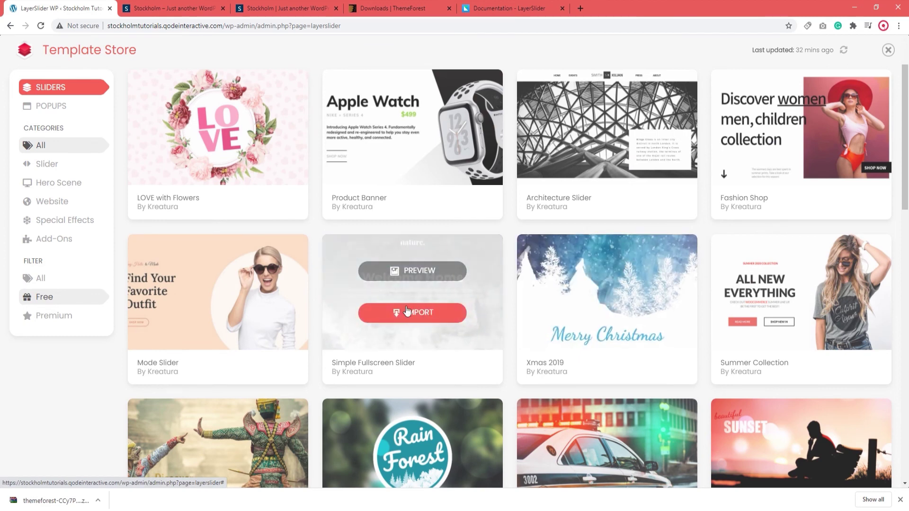
{"action": "mouse_move", "coordinate": [227, 319]}
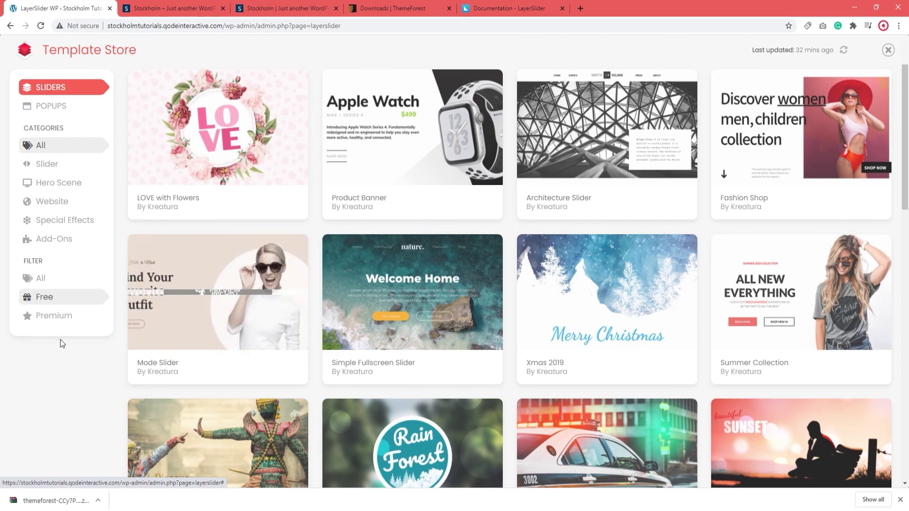
Filter the slider templates to Premium, look them over and close the Template Store.
{"action": "left_click", "coordinate": [57, 317]}
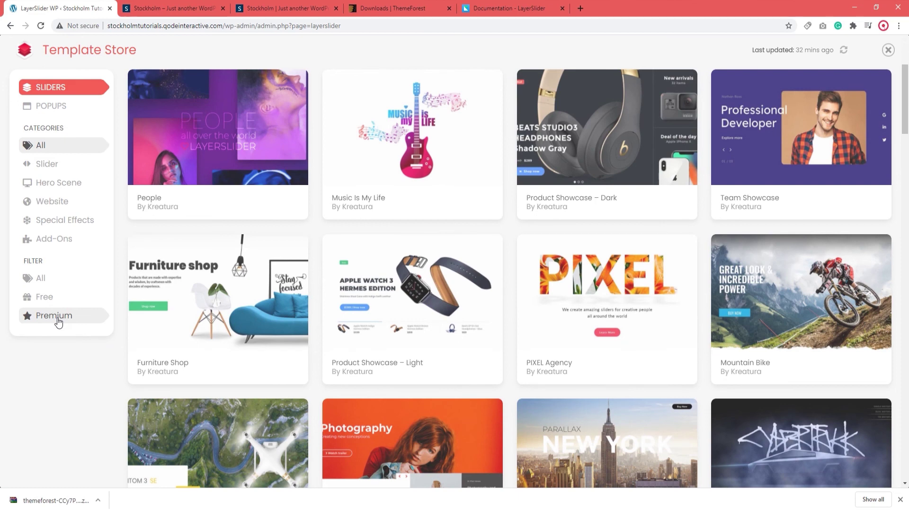
{"action": "mouse_move", "coordinate": [284, 277]}
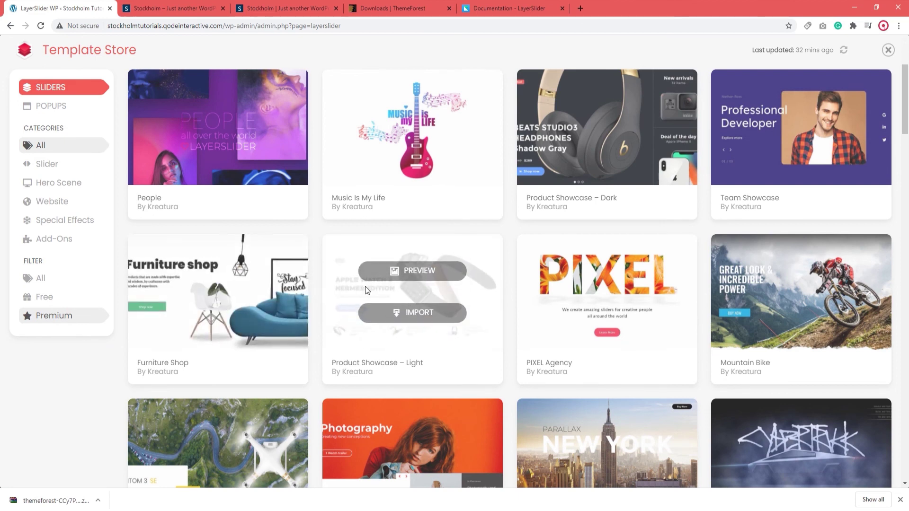
{"action": "mouse_move", "coordinate": [732, 287]}
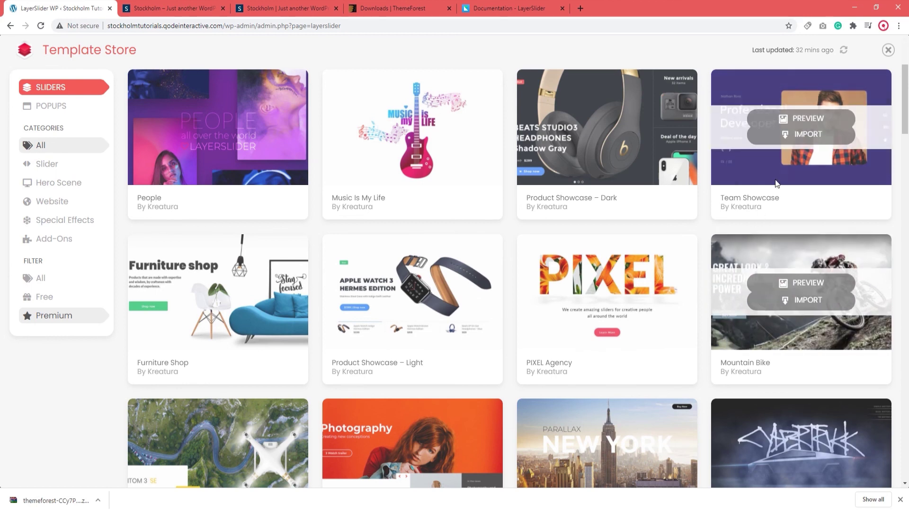
{"action": "left_click", "coordinate": [887, 50]}
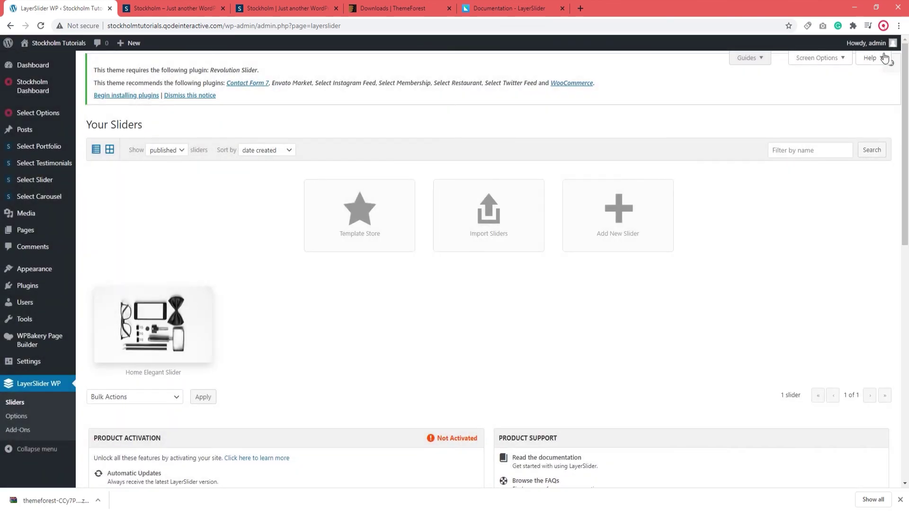